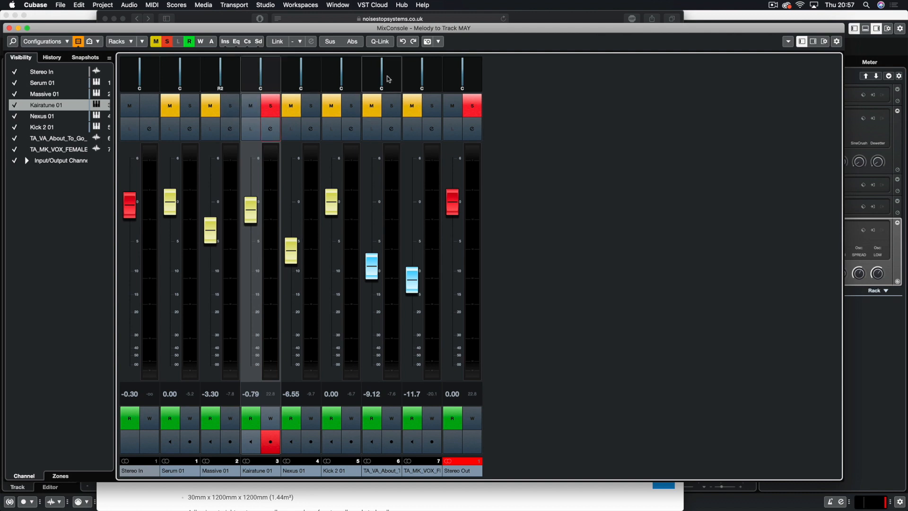
Inspect the first insert slot in the channel settings of the TA_VA_About_To_Go_Down channel, and close the settings.
left_click(398, 132)
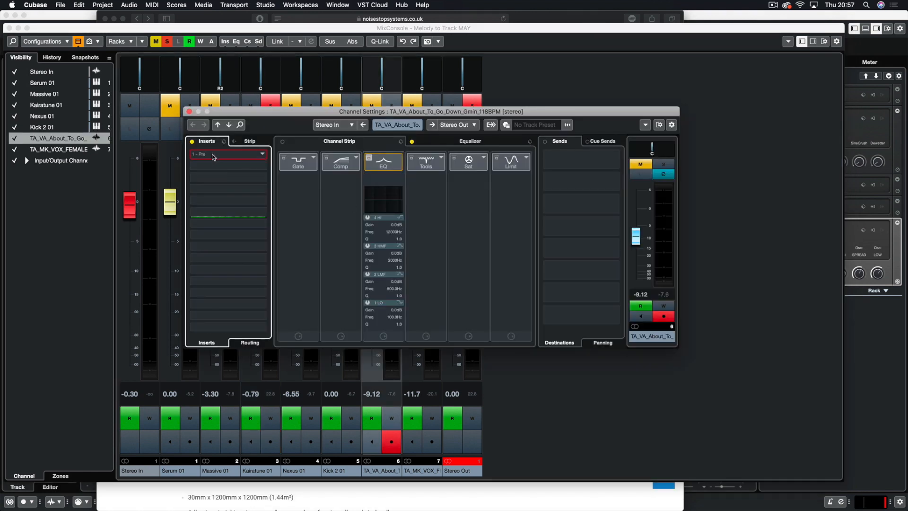
left_click(213, 156)
key("Escape")
left_click(189, 111)
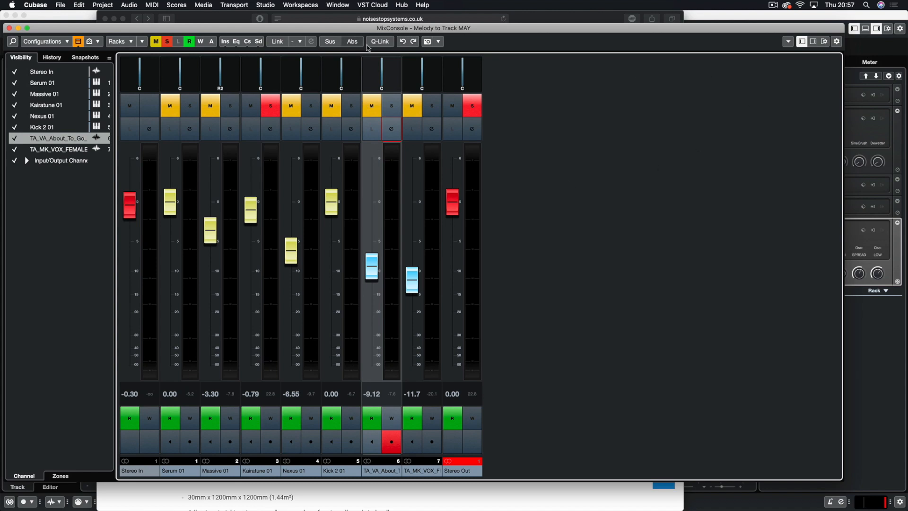
View the Massive 01 channel settings and the list of available rack types.
left_click(230, 128)
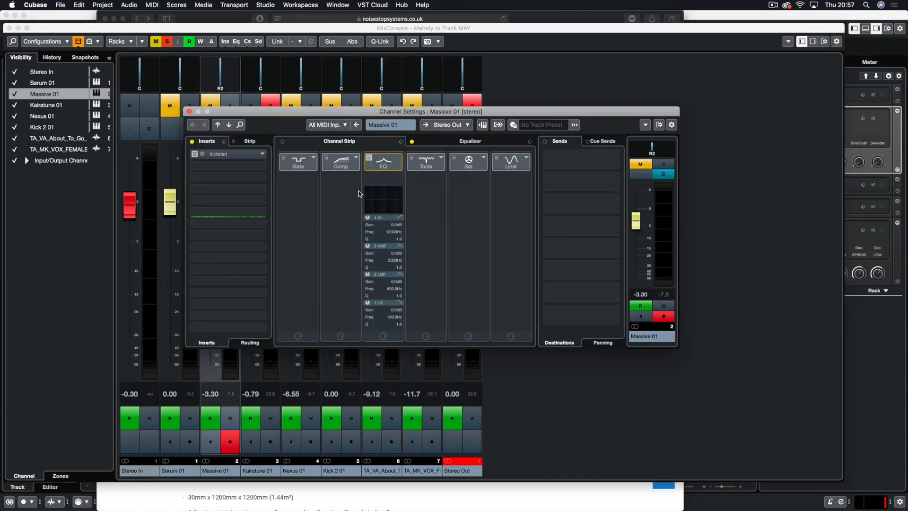
left_click(189, 111)
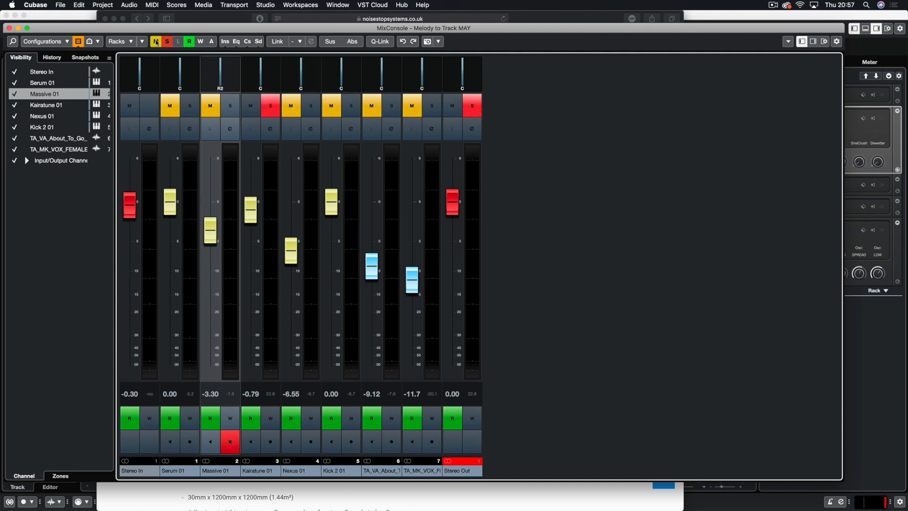
left_click(131, 41)
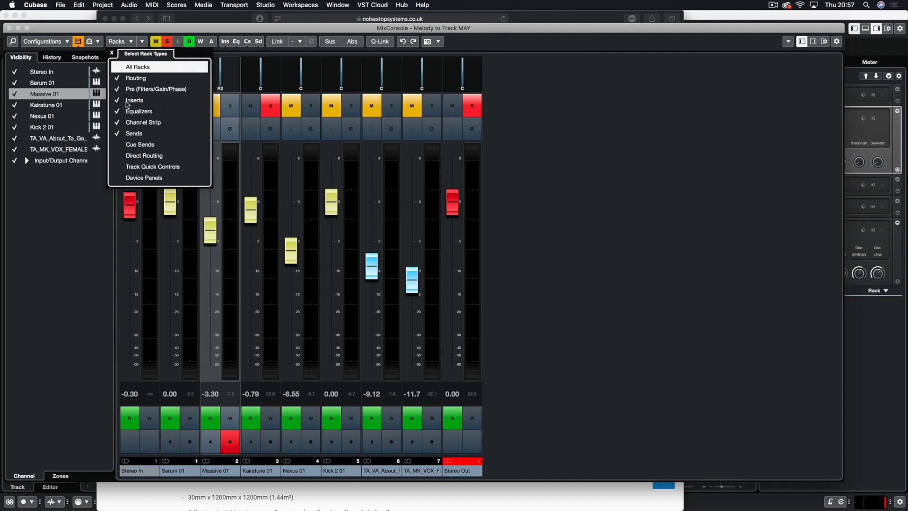
left_click(550, 173)
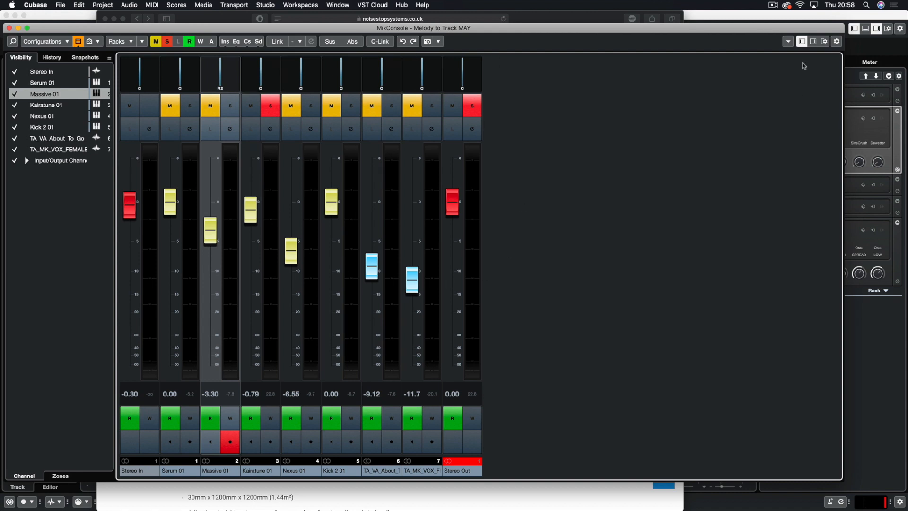
Enable Channel Overview, Meter Bridge, Equalizer Curve, Channel Racks and Notepad in the MixConsole window layout.
left_click(824, 42)
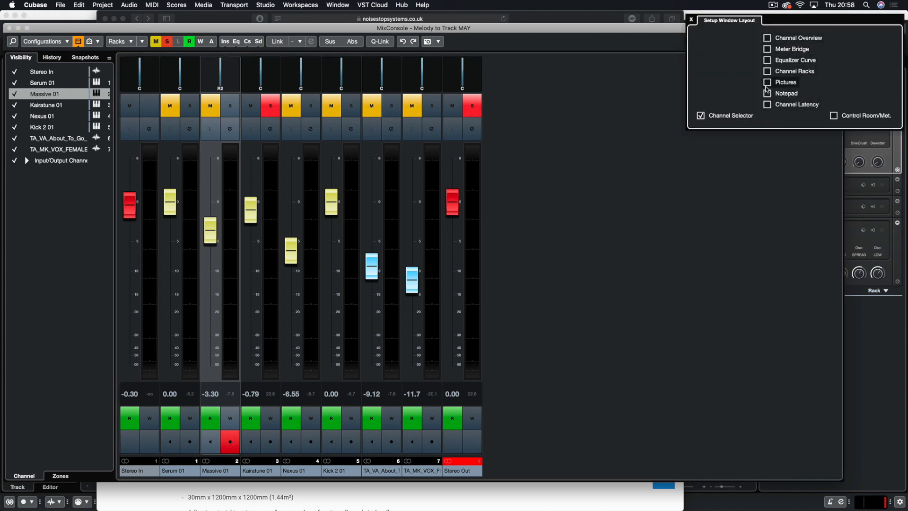
left_click(766, 60)
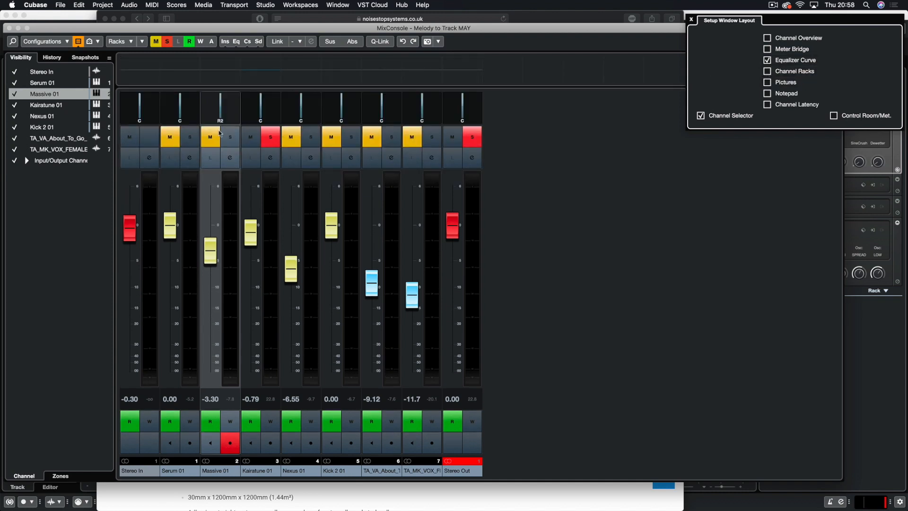
left_click(767, 71)
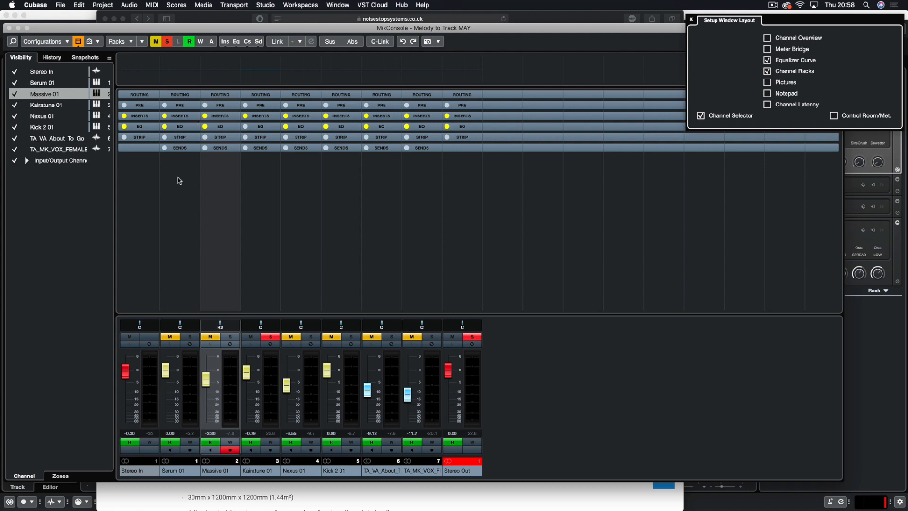
left_click(767, 38)
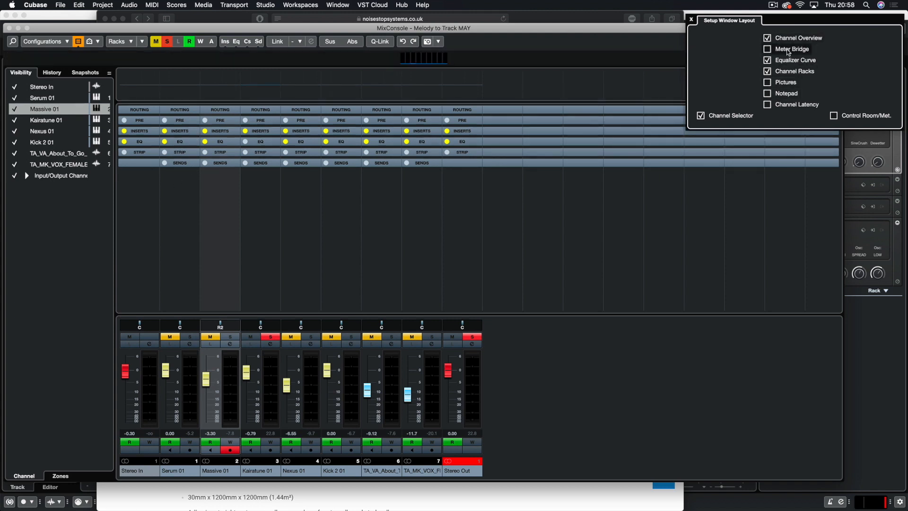
left_click(767, 49)
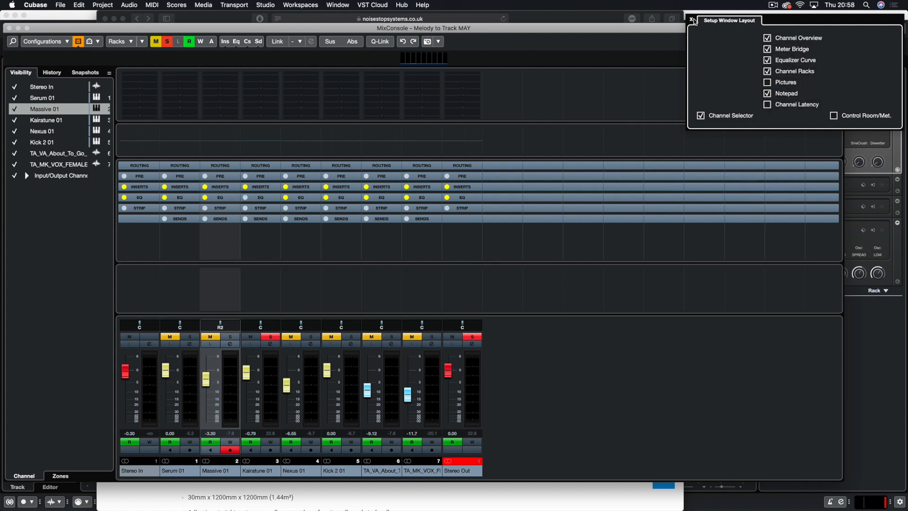
left_click(691, 20)
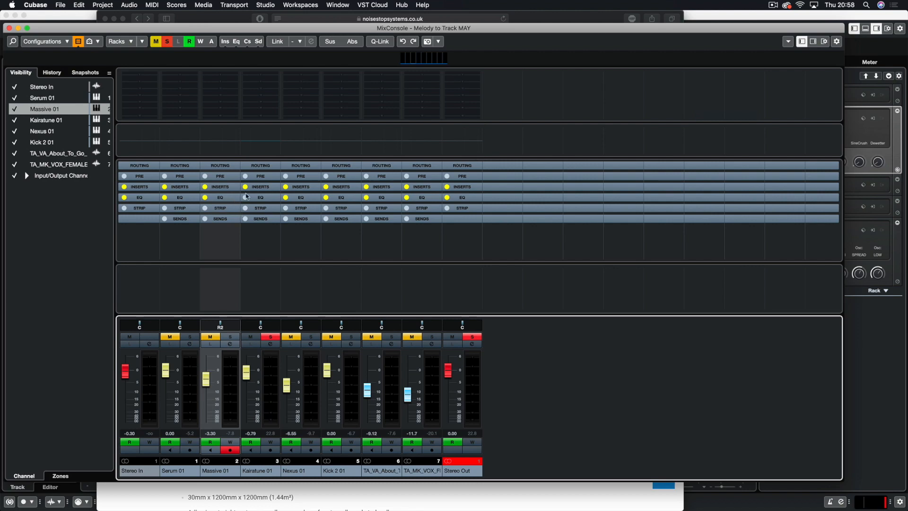
Maximize the MixConsole window and enlarge its fader section at the expense of the notepad area.
double_click(248, 27)
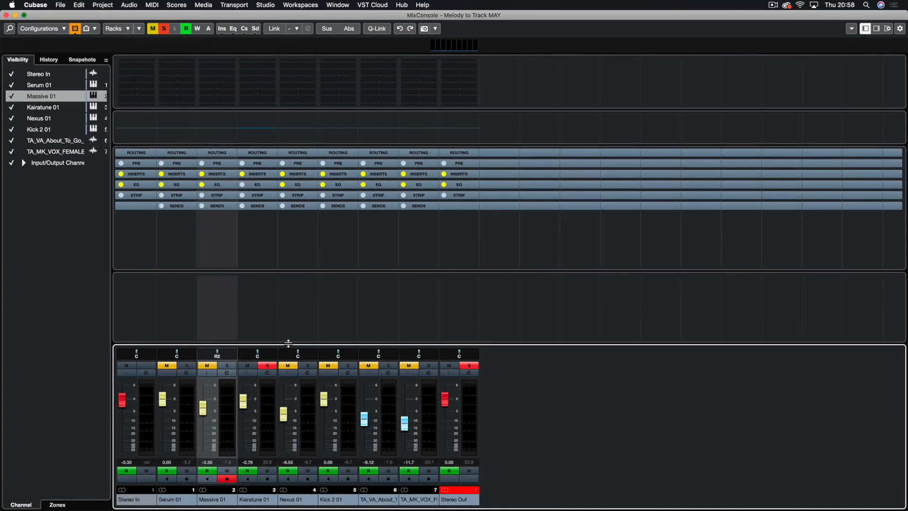
left_click_drag(288, 343, 286, 228)
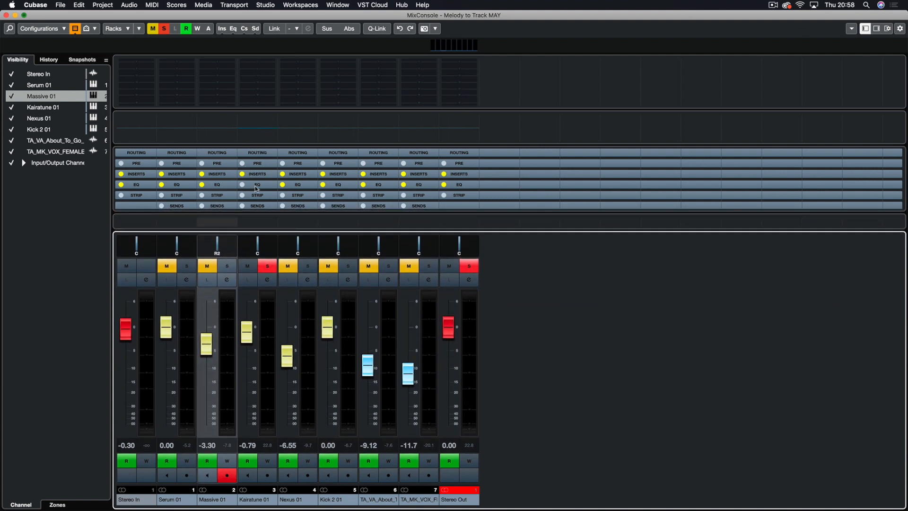
Start playback and expand the Inserts rack, enlarging the channel racks area by shrinking the meter bridge.
key("space")
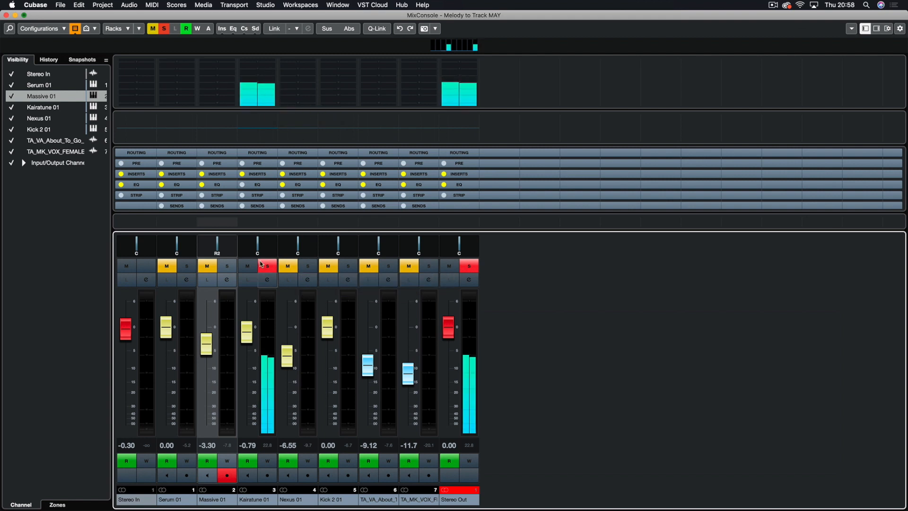
left_click(259, 174)
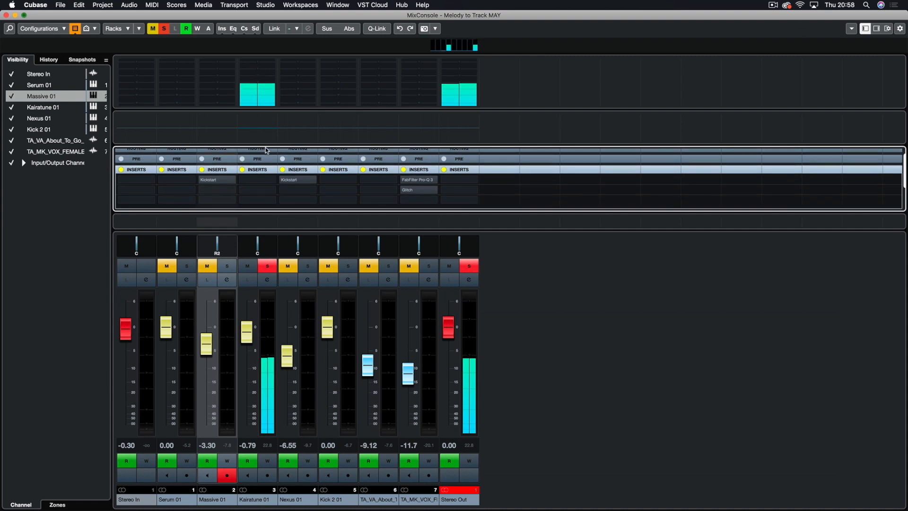
left_click_drag(266, 144, 263, 109)
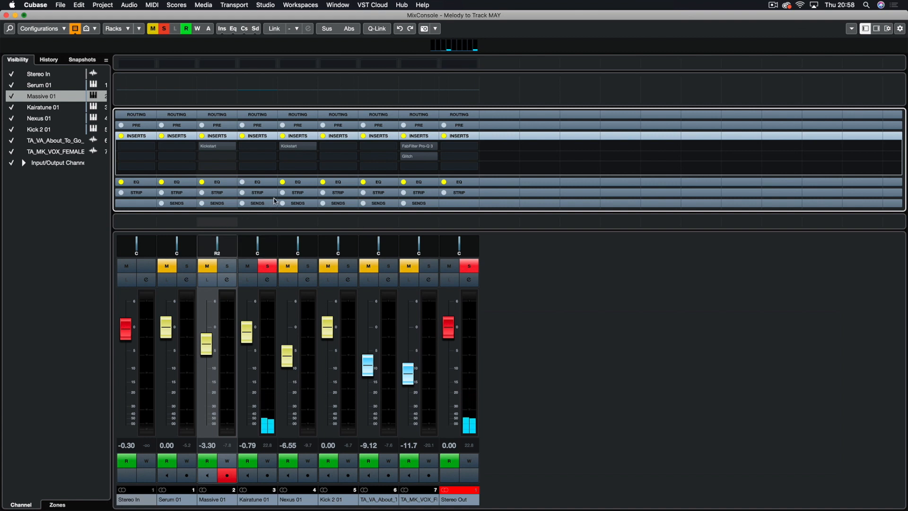
Open the Kairatune 01 channel settings and load the Noise Gate in the channel strip's gate slot.
left_click(266, 278)
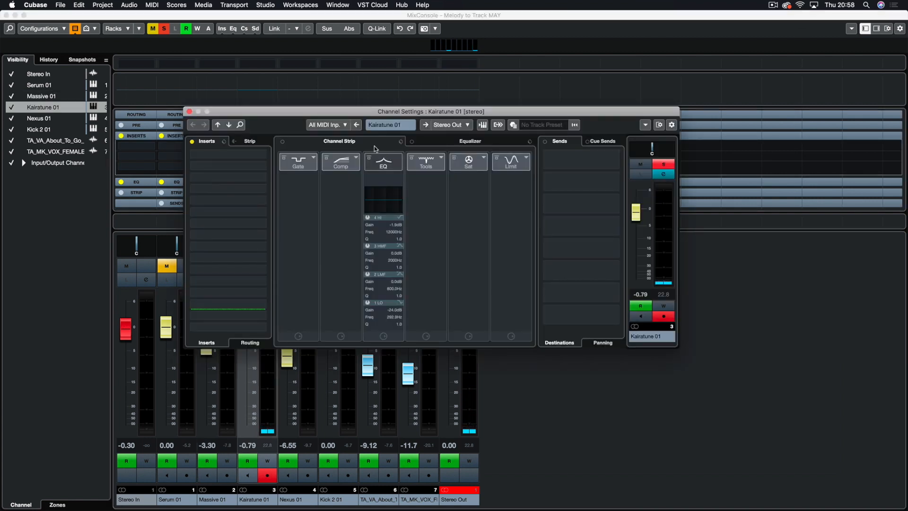
left_click(304, 162)
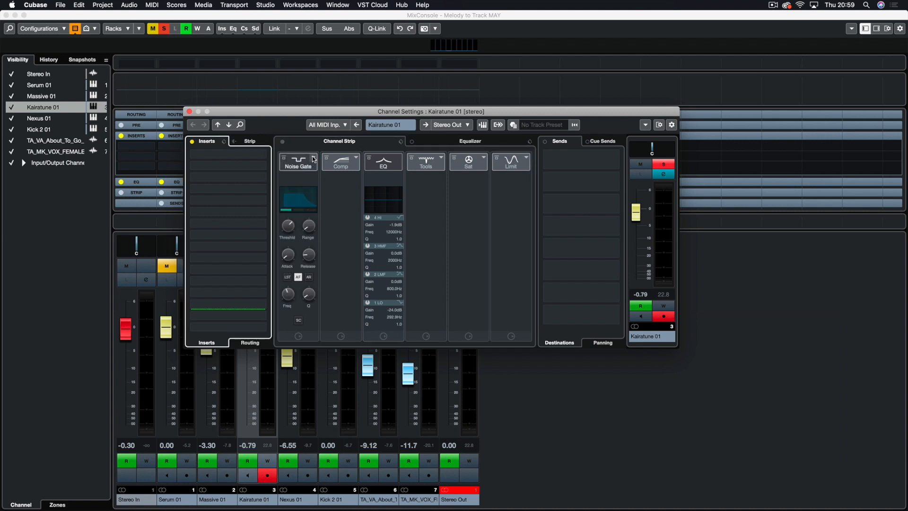
left_click(313, 158)
left_click(298, 162)
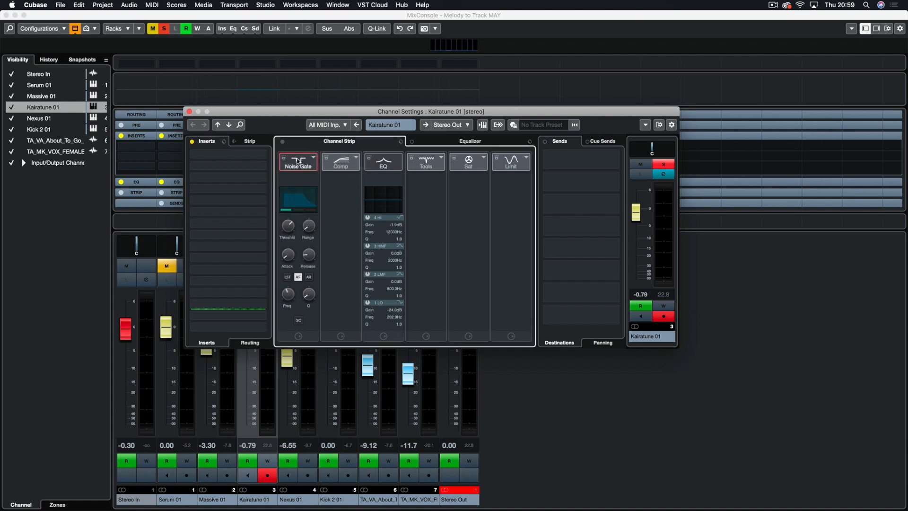
Load VintageCompressor in the compressor slot of the channel strip and view the channel's equalizer.
left_click(339, 162)
left_click(356, 157)
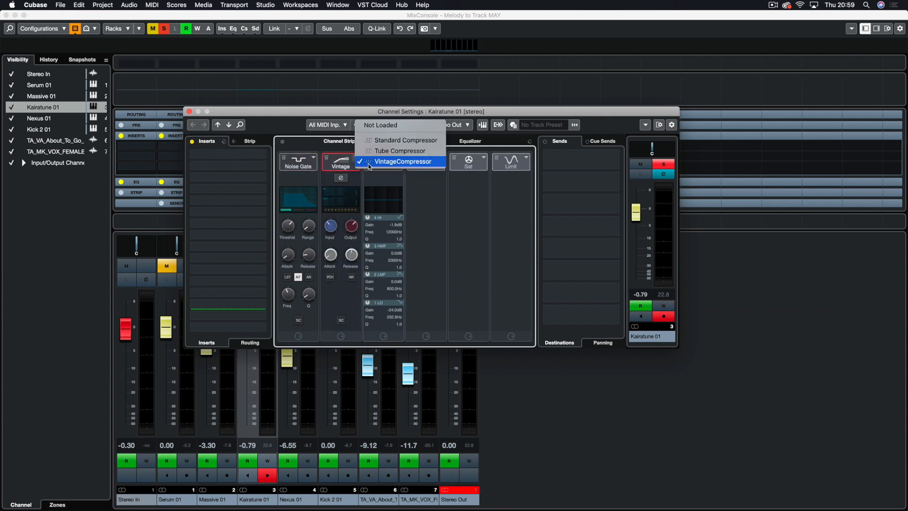
left_click(404, 162)
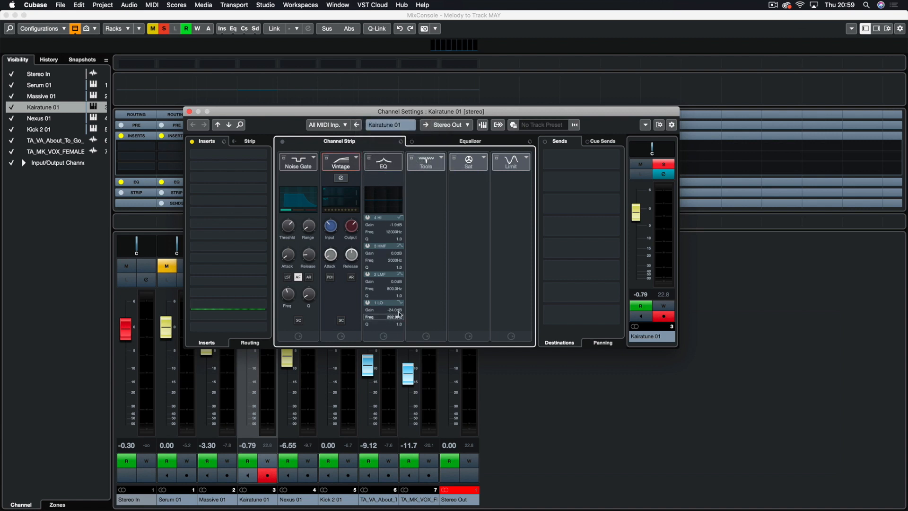
left_click(477, 143)
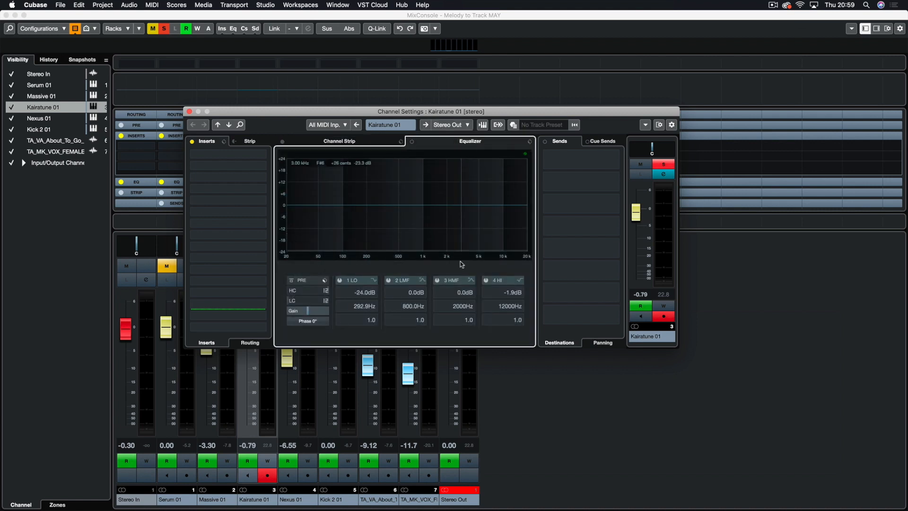
left_click(365, 141)
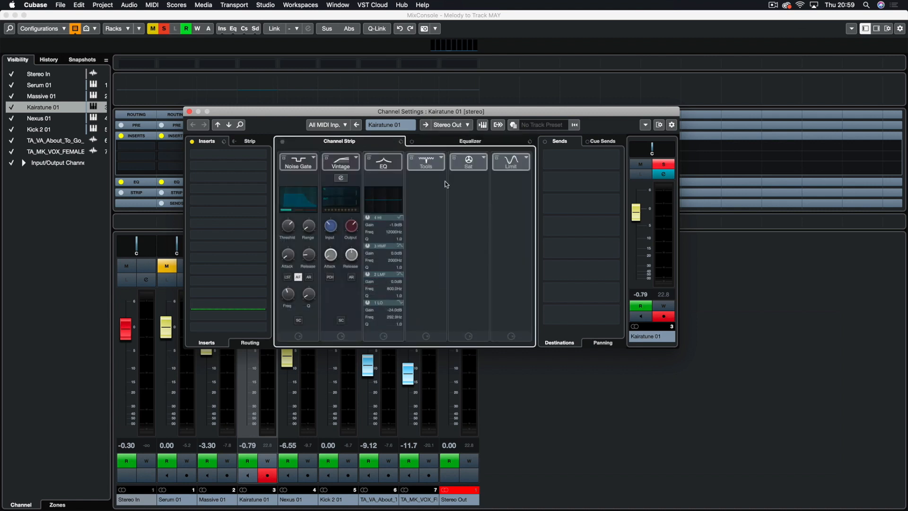
Load EnvelopeShaper in the Tools slot of the channel strip and check the alternative modules.
left_click(426, 163)
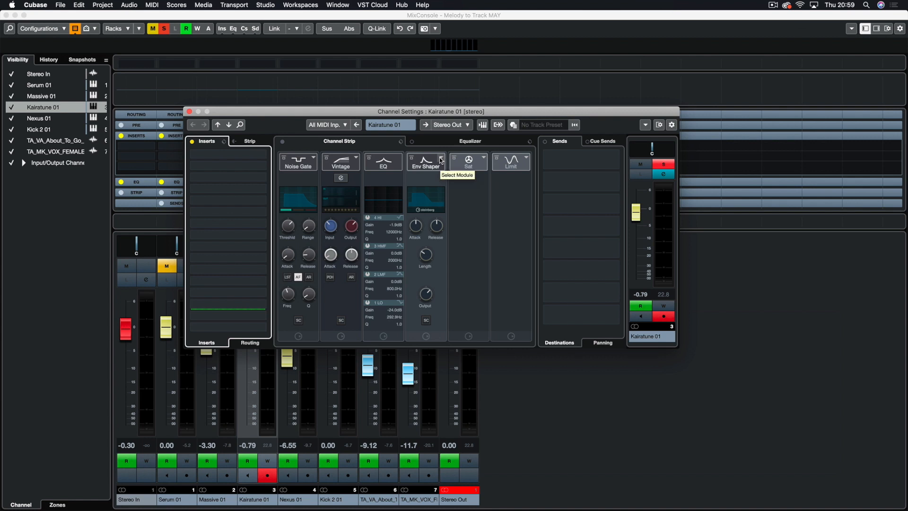
left_click(441, 158)
left_click(468, 199)
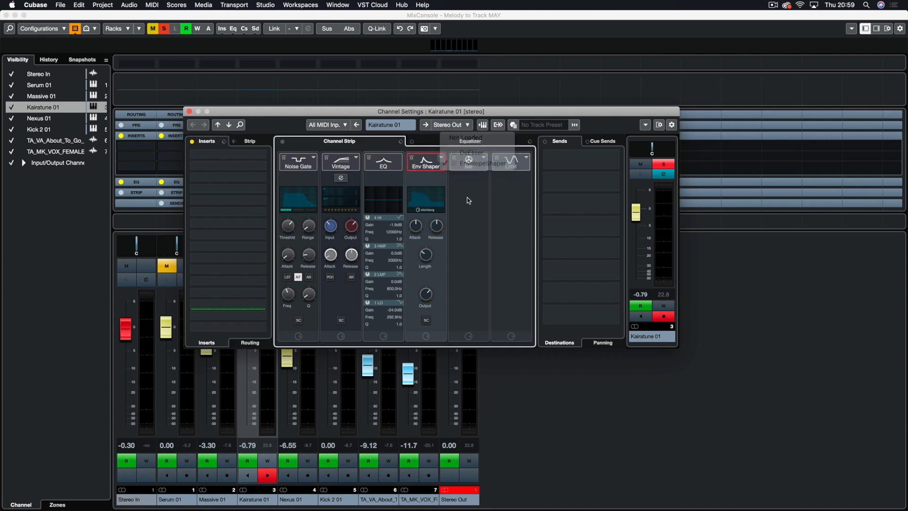
Load Tape Saturation in the saturation slot of the channel strip and check the other saturation modules.
left_click(468, 163)
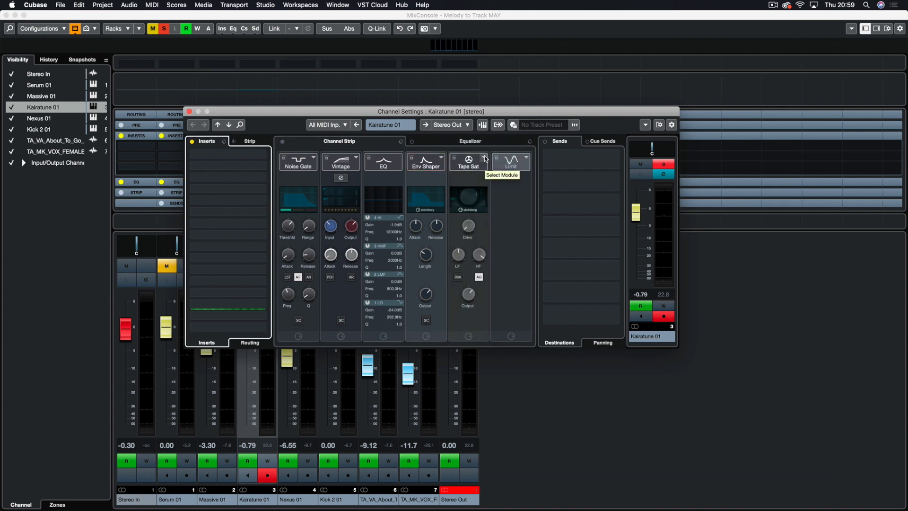
left_click(486, 157)
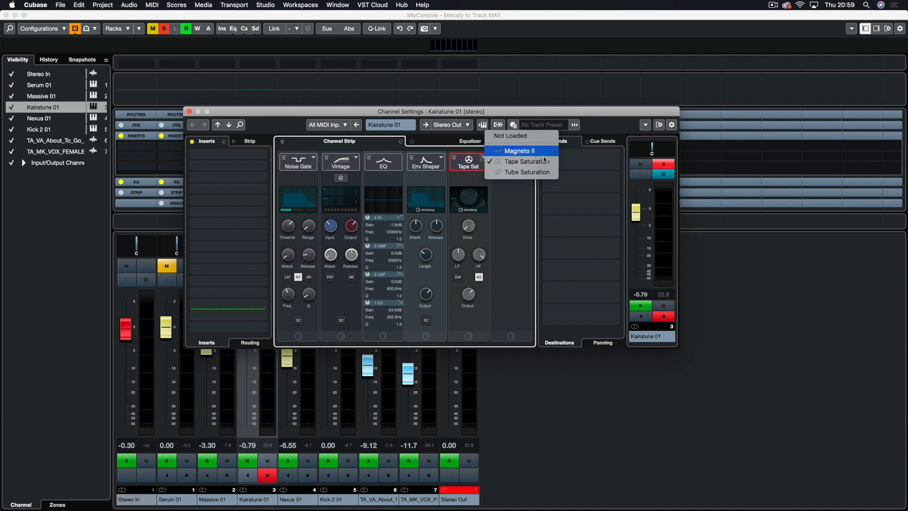
left_click(520, 199)
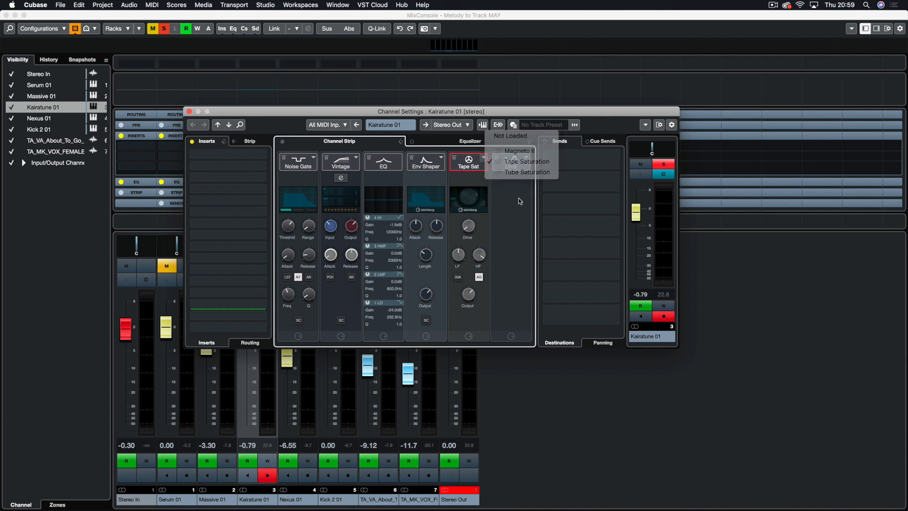
Load the Standard Limiter in the limiter slot of the channel strip.
left_click(512, 161)
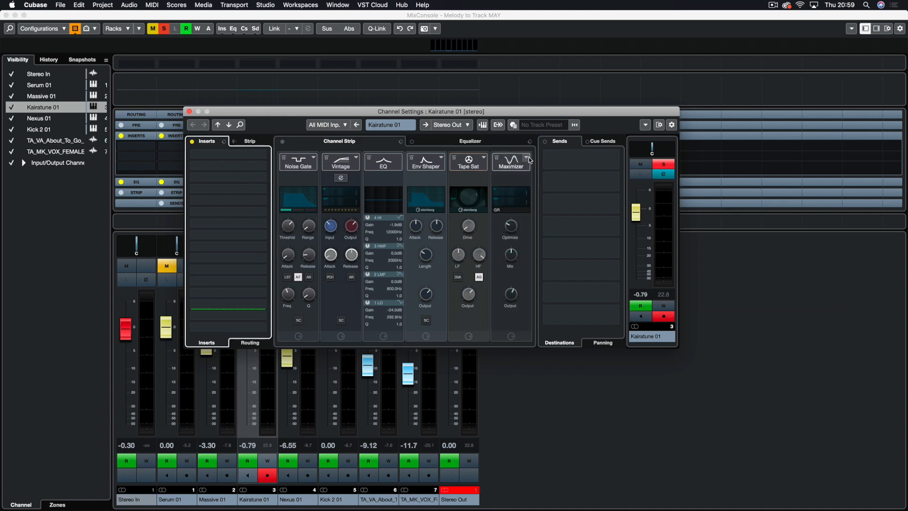
left_click(526, 158)
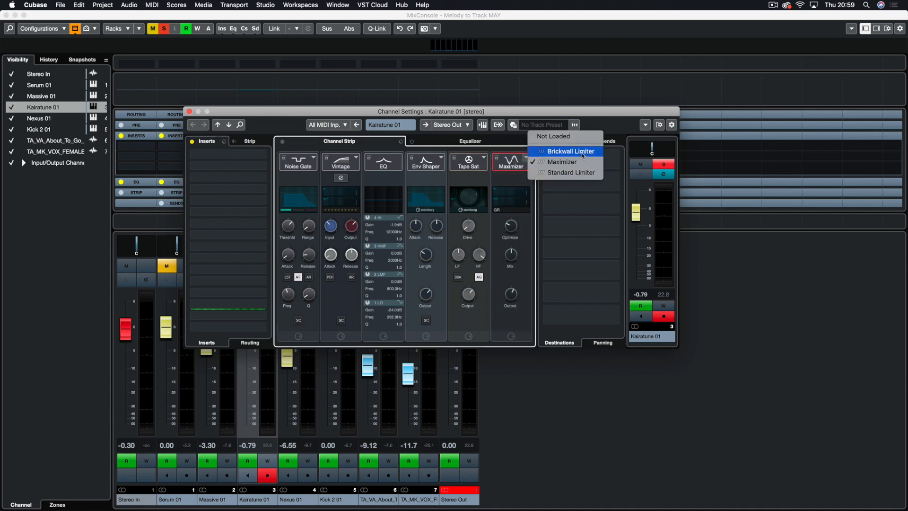
left_click(567, 173)
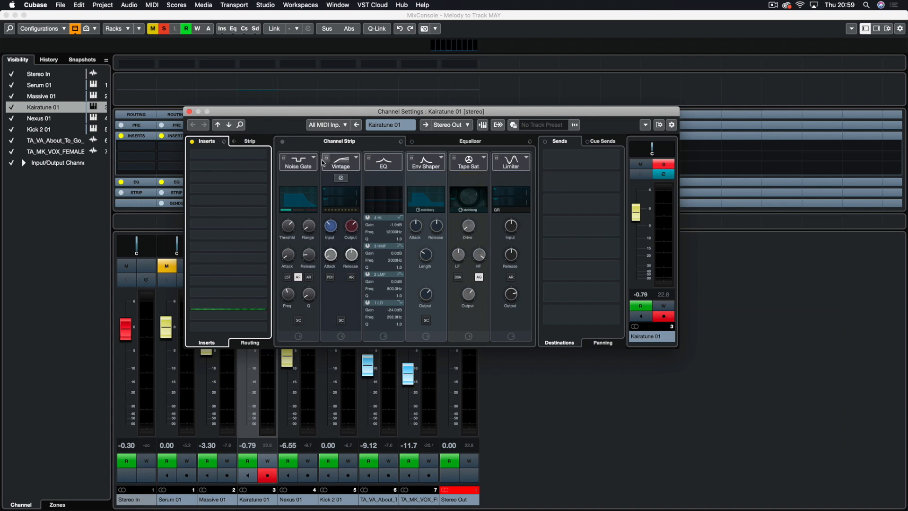
Check the module options of the Noise Gate slot in the channel strip without changing the loaded module.
left_click(281, 161)
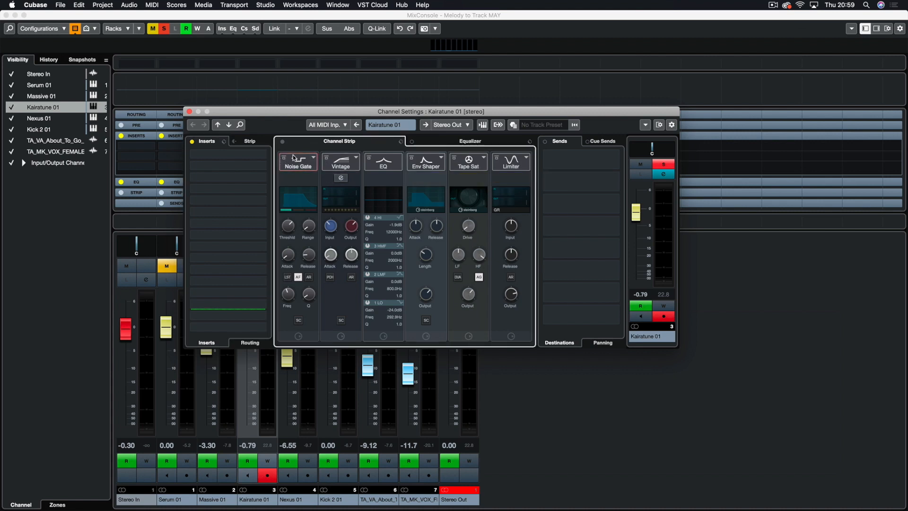
left_click(313, 157)
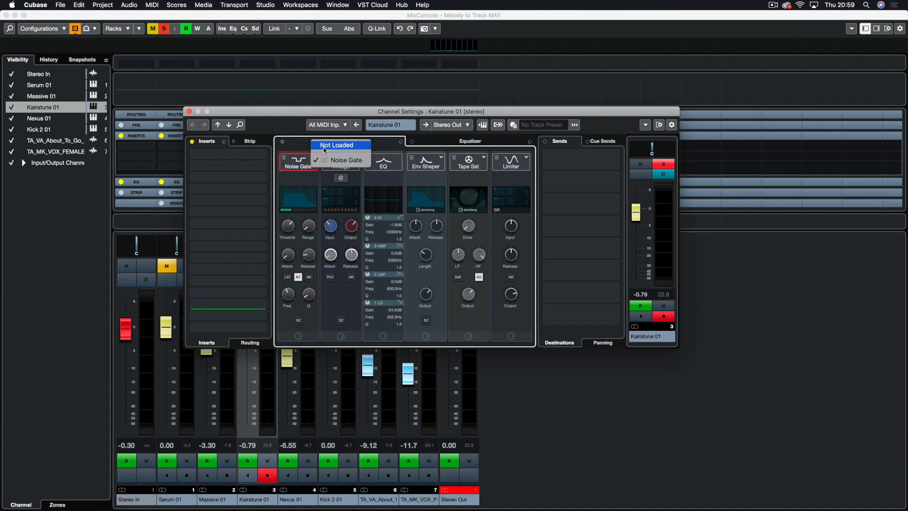
left_click(537, 179)
Unload EnvelopeShaper from the Tools slot and check the saturation slot's modules, keeping Tape Saturation.
left_click(441, 157)
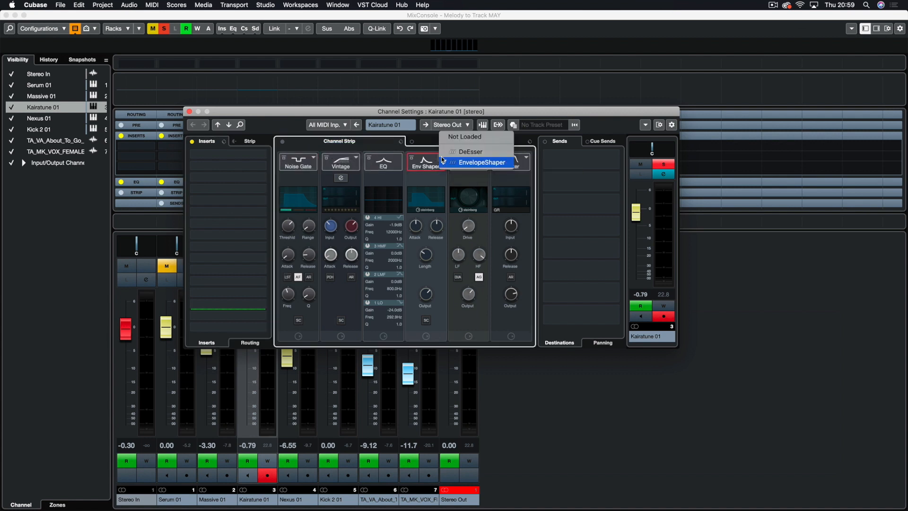
left_click(465, 137)
left_click(483, 158)
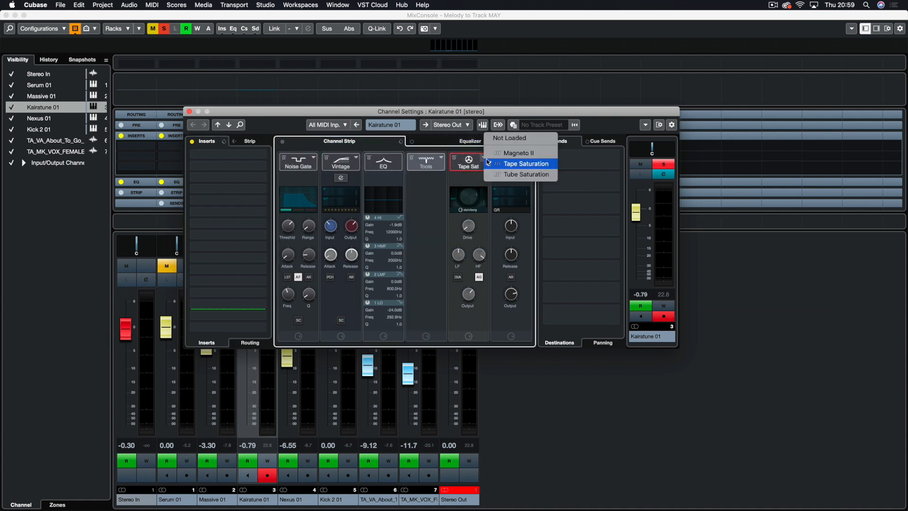
left_click(529, 160)
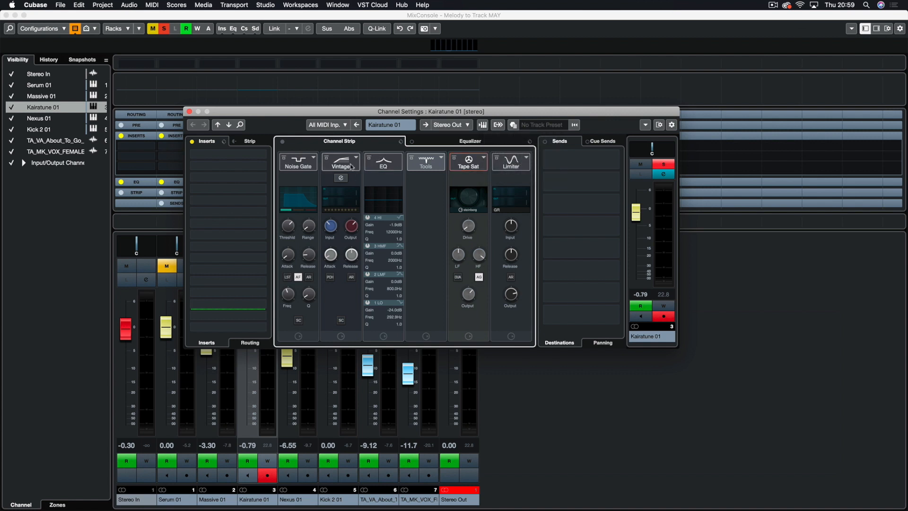
Try to unload the Noise Gate from its channel strip slot and bypass the module.
left_click(312, 158)
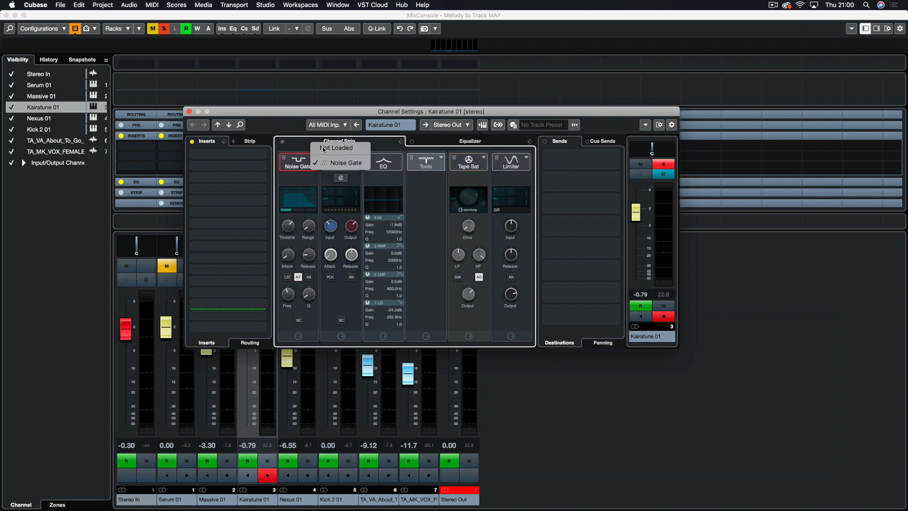
left_click(332, 149)
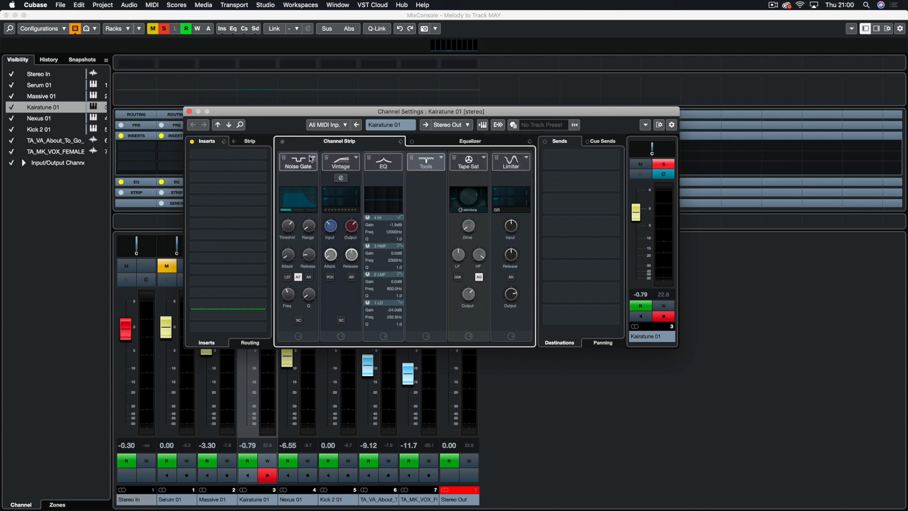
left_click(313, 158)
left_click(326, 150)
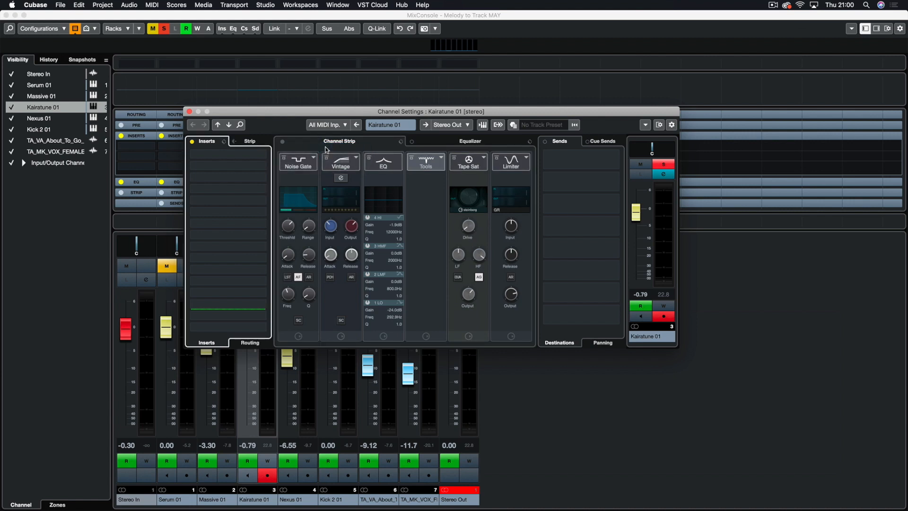
left_click(285, 162)
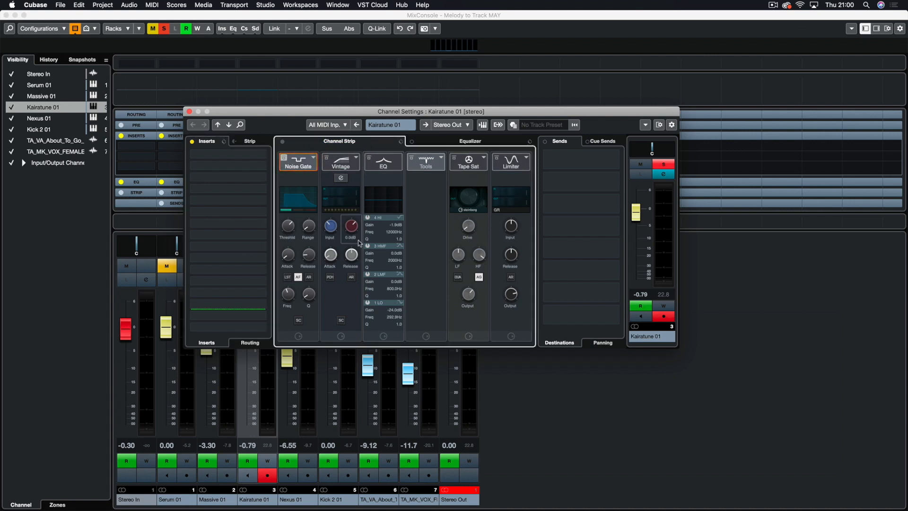
Check the compressor slot's modules, keep VintageCompressor and view its full editor before returning to the strip.
left_click(348, 161)
left_click(357, 159)
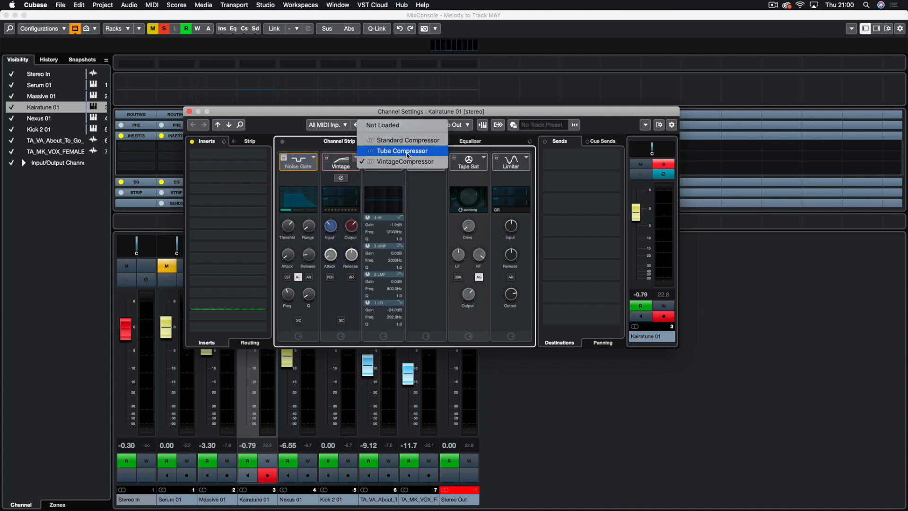
left_click(399, 162)
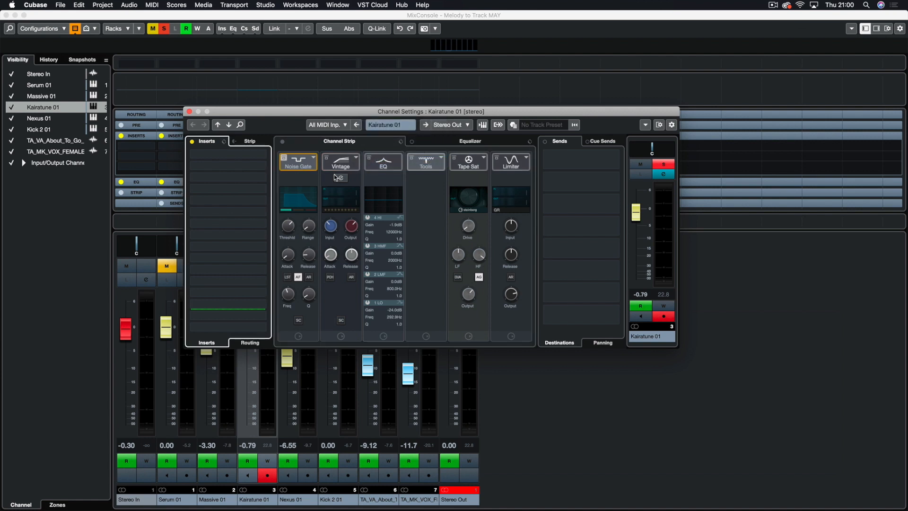
left_click(340, 179)
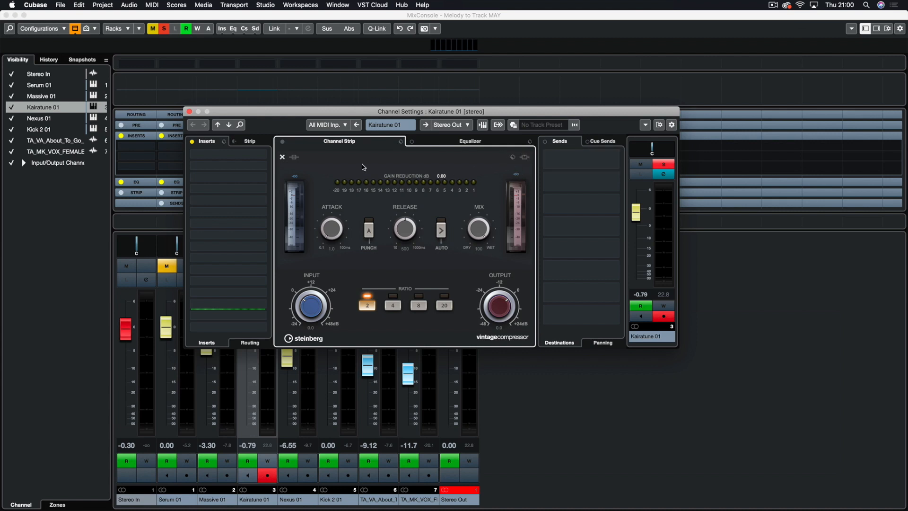
left_click(283, 158)
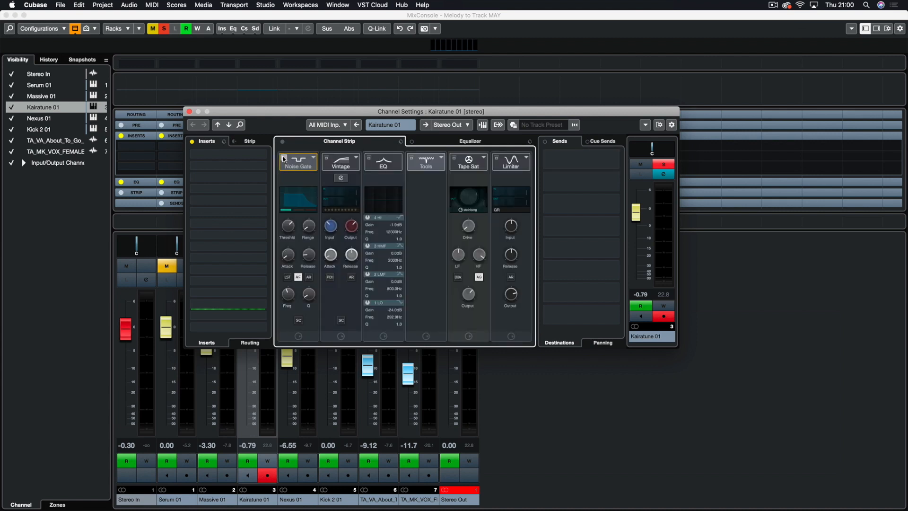
Load the Standard Compressor in the compressor slot and view its full editor.
left_click(356, 157)
left_click(337, 175)
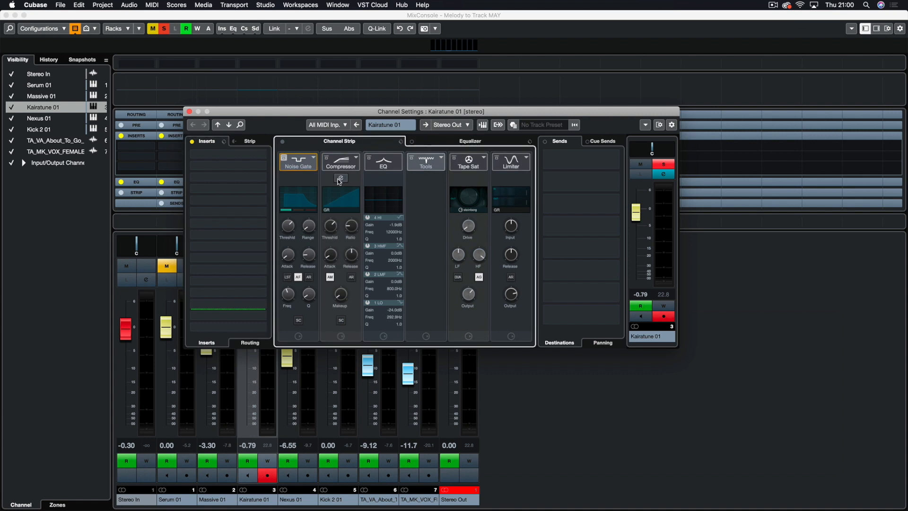
left_click(337, 175)
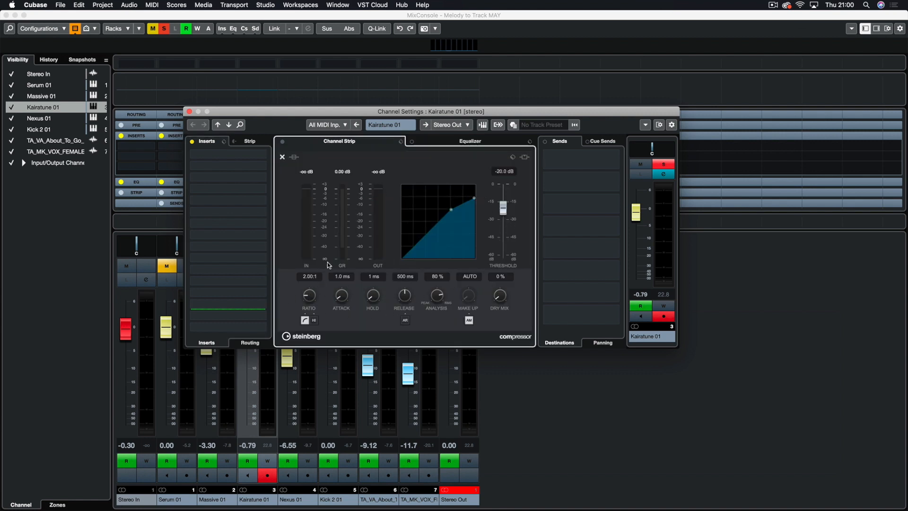
left_click(282, 159)
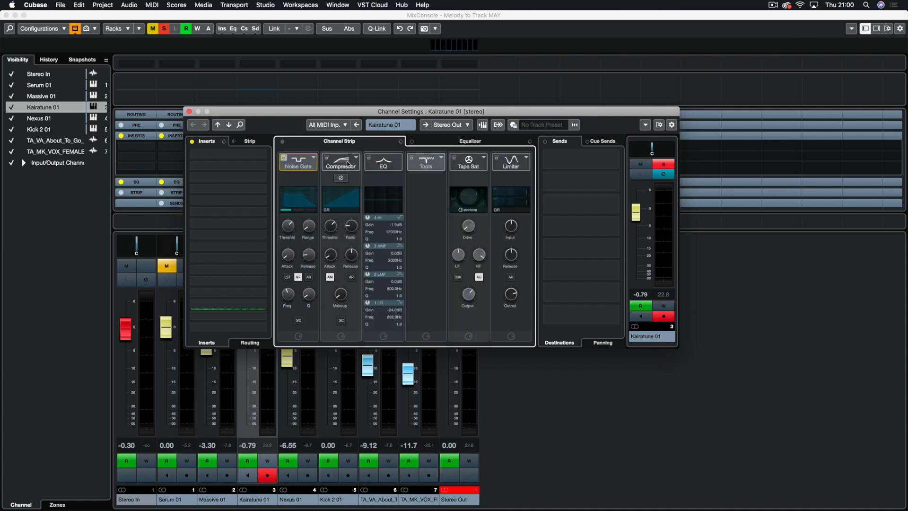
Load the Tube Compressor in the compressor slot and view its full editor.
left_click(356, 158)
left_click(368, 174)
left_click(343, 179)
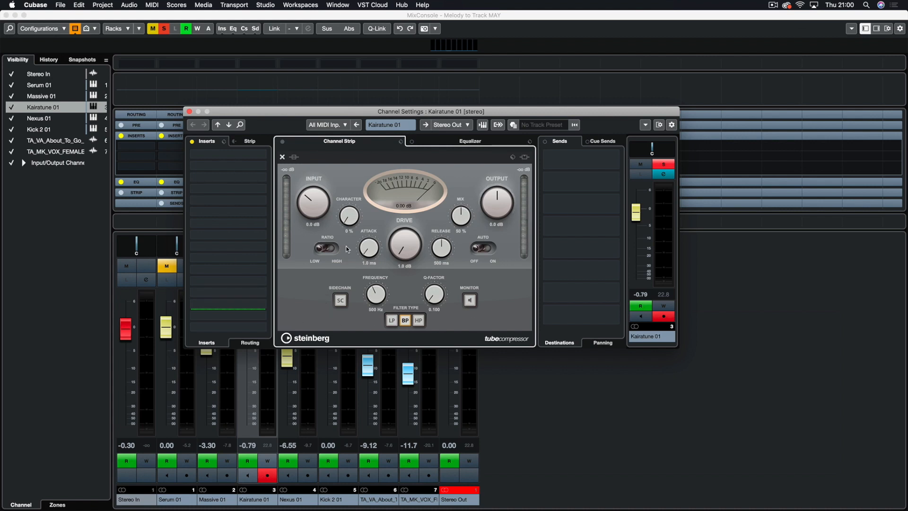
left_click(282, 157)
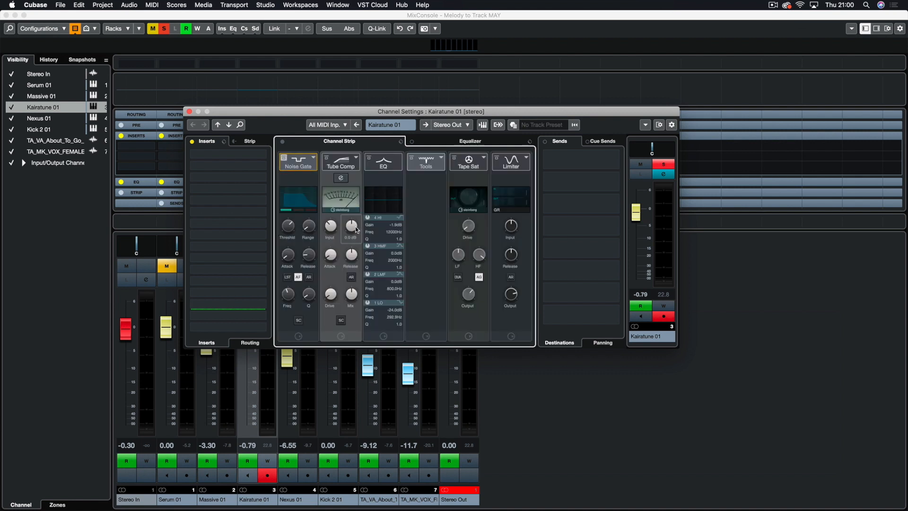
Set the Tube Compressor's input to about -3.2 dB, raise its attack and check both settings in the full editor.
left_click_drag(331, 226, 335, 210)
left_click_drag(331, 254, 337, 234)
left_click(340, 178)
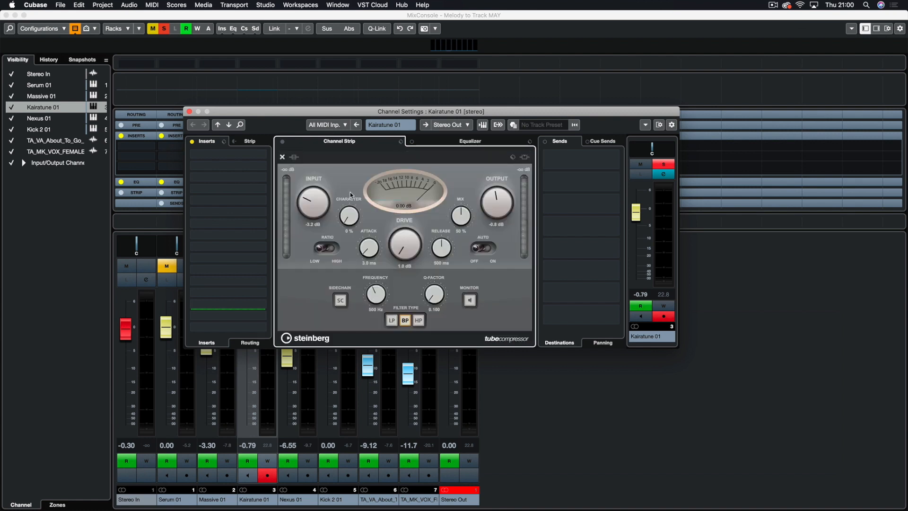
left_click(282, 157)
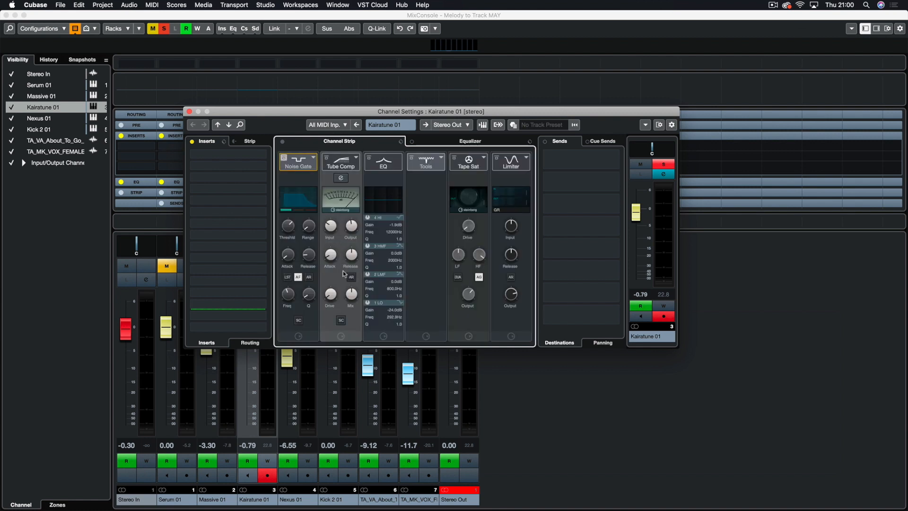
Replace Tape Saturation with Magneto II in the saturation slot.
left_click(483, 158)
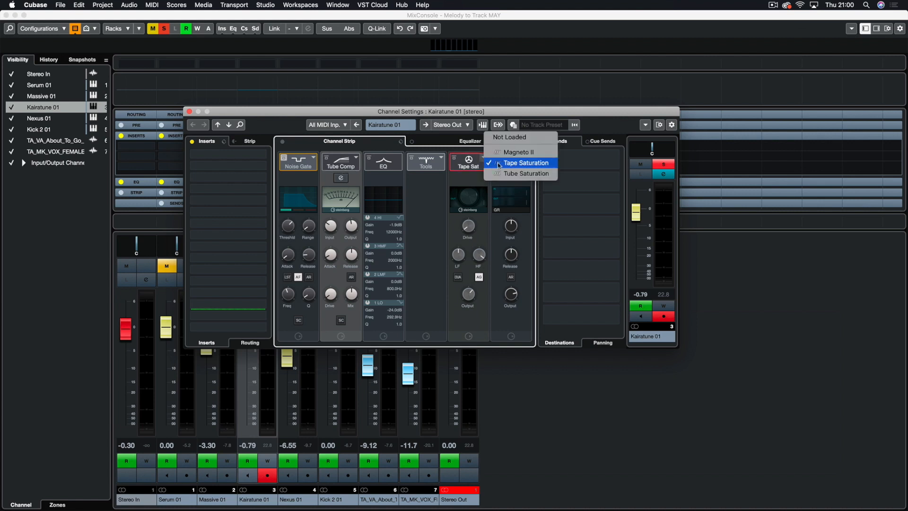
left_click(497, 164)
left_click(482, 158)
left_click(494, 154)
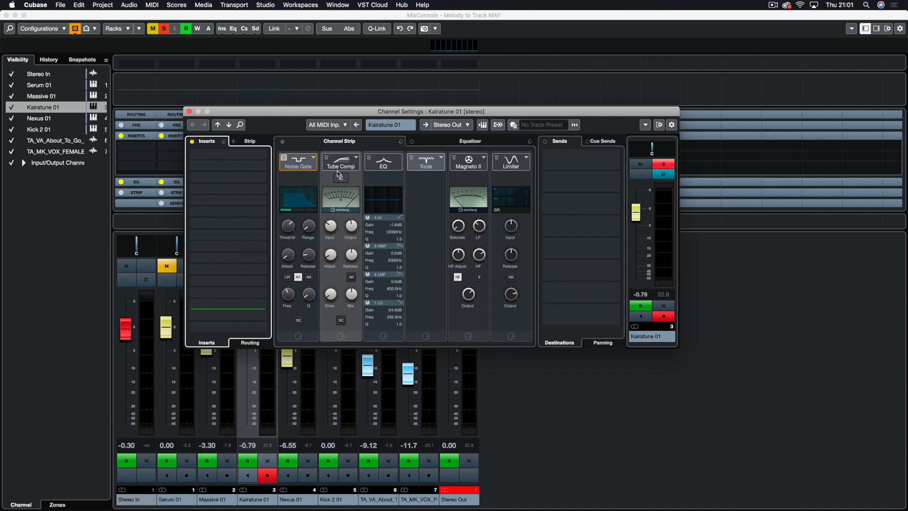
Replace the Tube Compressor with the Standard Compressor, discarding the changes made to the old module.
left_click(355, 162)
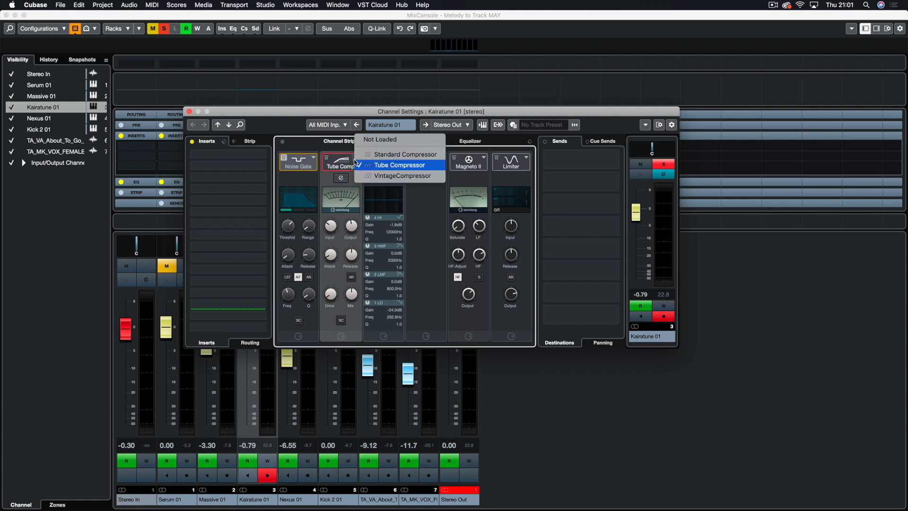
left_click(371, 155)
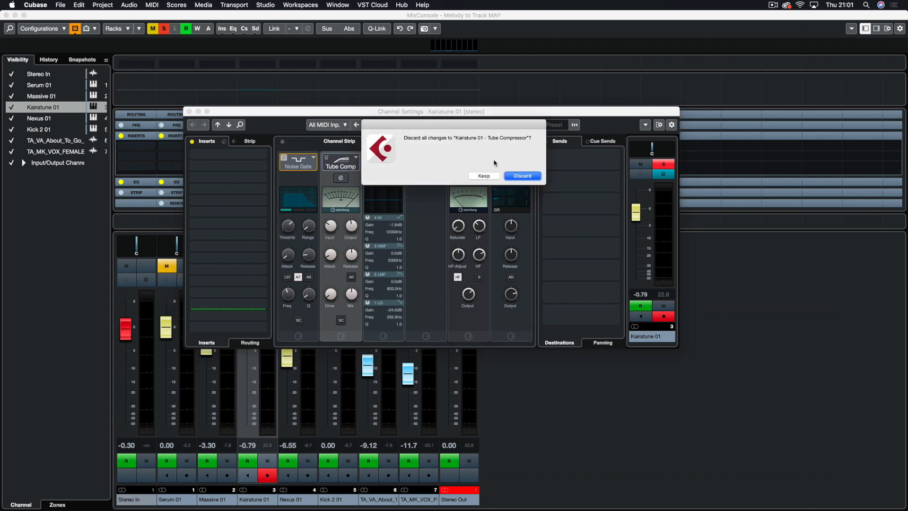
left_click(522, 176)
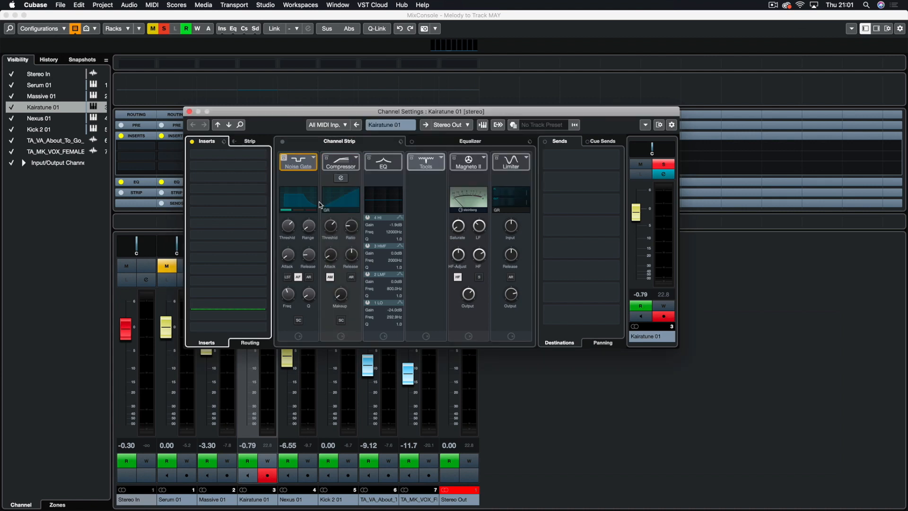
During playback, set the compressor's ratio to about 3.08:1, attack 36.5 ms, hold 276 ms, release 337 ms and analysis 66% in its full editor.
left_click(341, 178)
key("space")
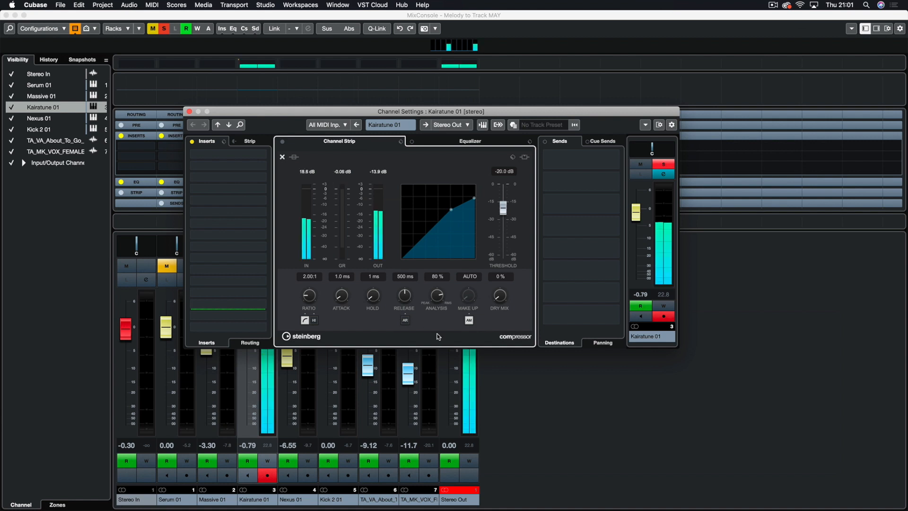
left_click_drag(315, 304, 348, 263)
left_click_drag(378, 298, 436, 308)
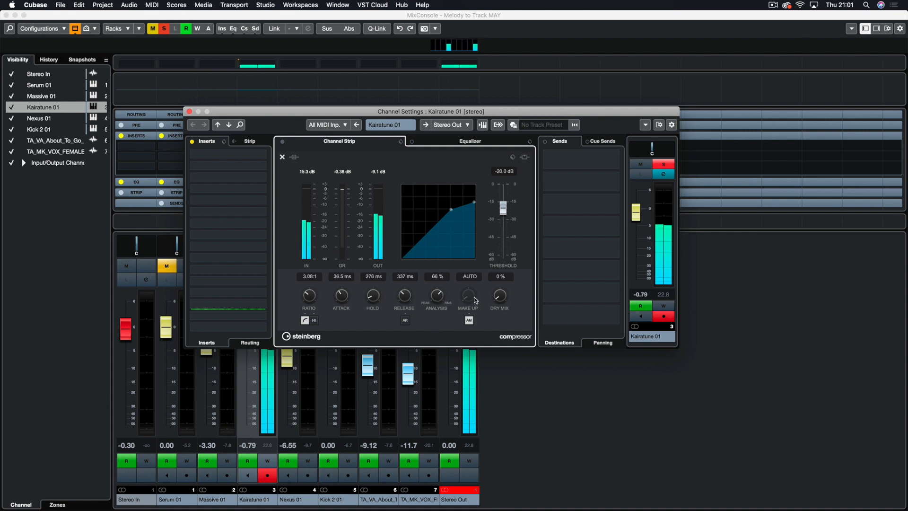
Set the compressor's dry mix to about 52%, turn off automatic make-up and set the make-up gain to about 5.2 dB.
left_click_drag(499, 296, 494, 267)
left_click(469, 320)
left_click_drag(470, 299, 462, 271)
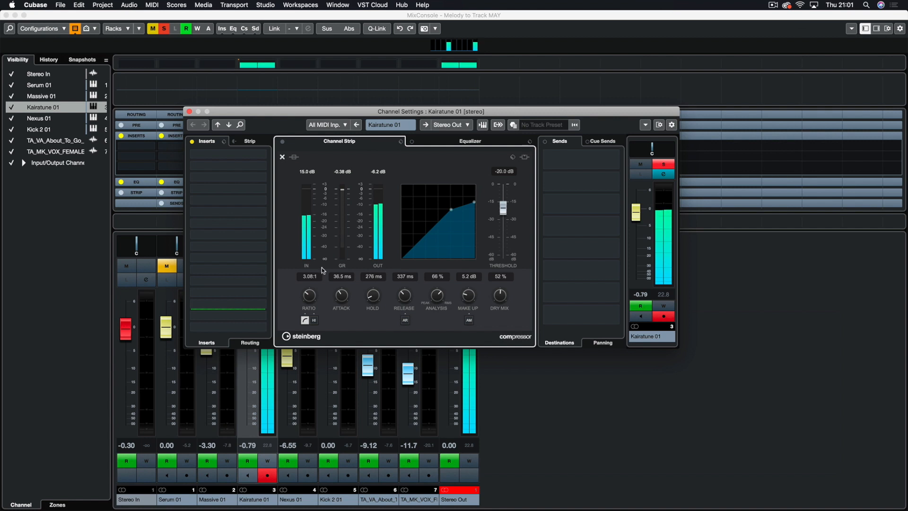
Switch the compressor's high ratio on and off, lower the threshold to about -29.4 dB and return to the strip overview.
left_click(314, 321)
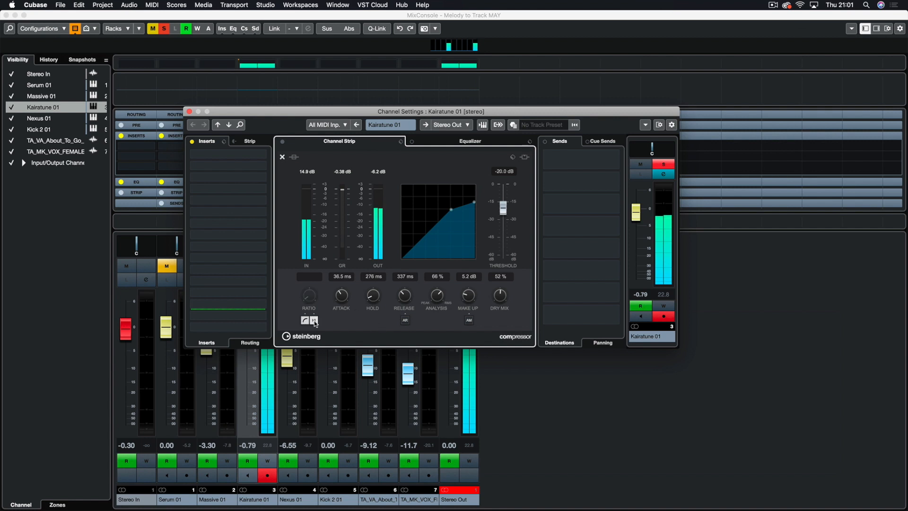
left_click(314, 322)
mouse_move(502, 207)
left_mouse_down()
mouse_move(500, 238)
mouse_move(504, 218)
left_mouse_up()
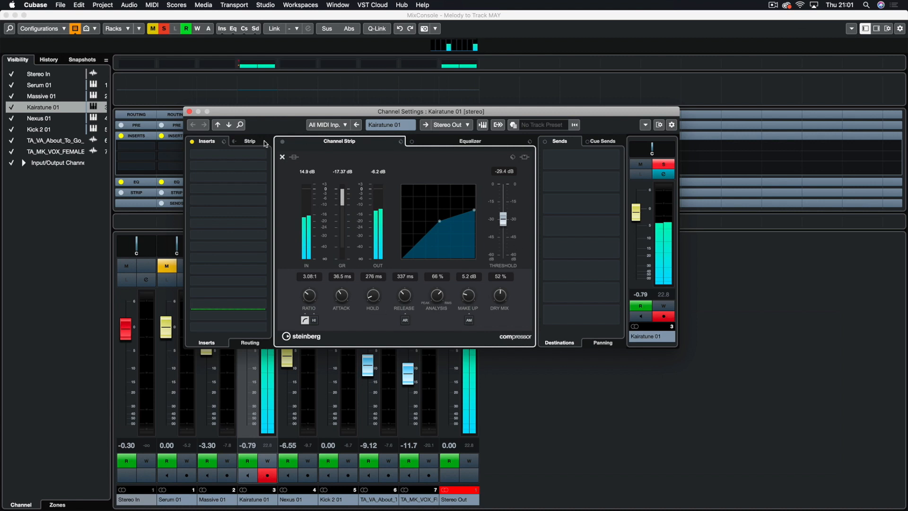
left_click(282, 157)
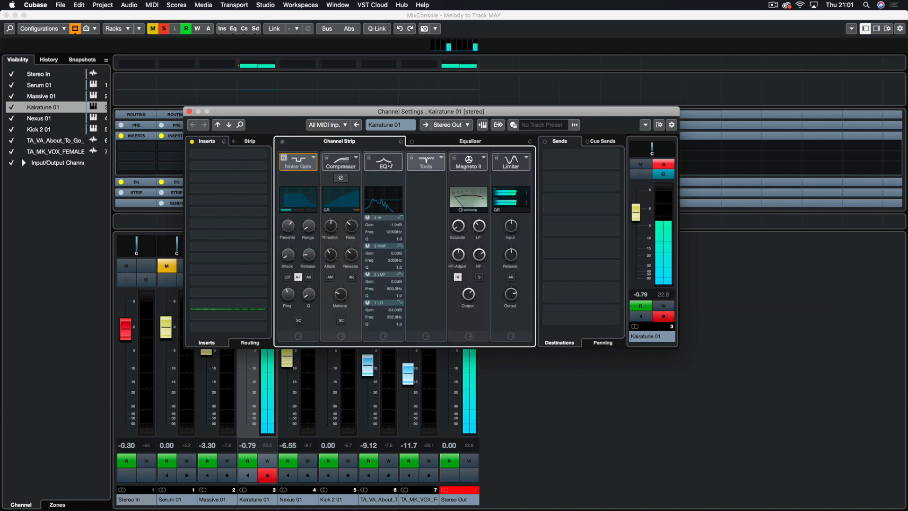
In the channel equalizer, cut the low band by 24 dB at about 85.3 Hz and boost the high band about 4.8 dB at 2052 Hz.
left_click(383, 199)
left_click_drag(294, 205, 336, 249)
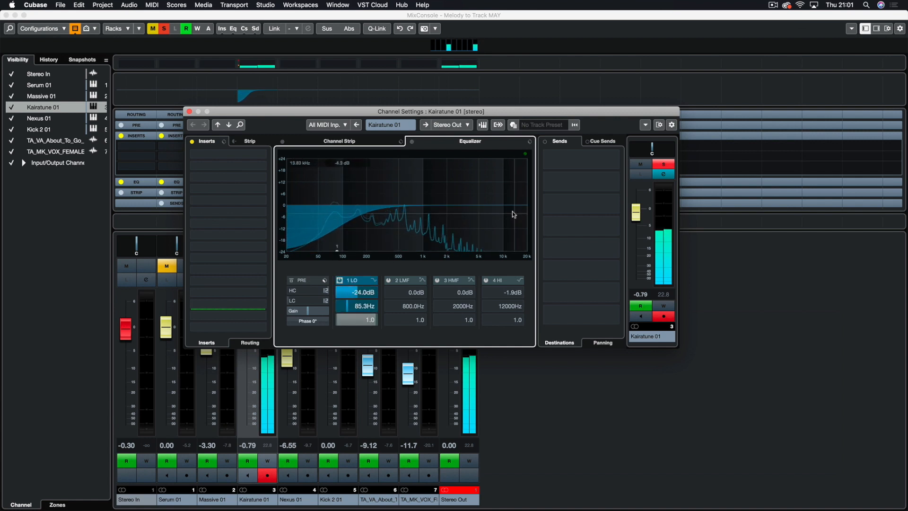
left_click_drag(468, 205, 447, 196)
left_click(339, 141)
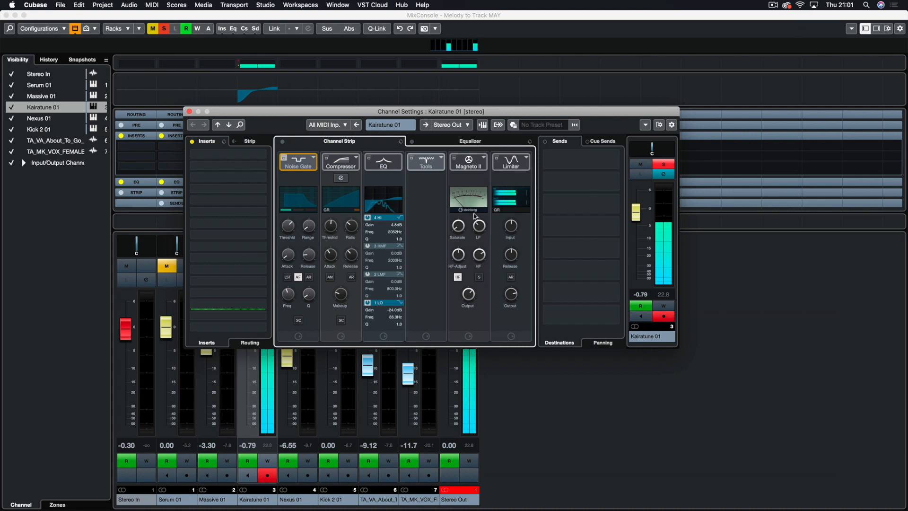
Adjust the saturation, HF-Adjust and LF controls of Magneto II in the channel strip.
left_click_drag(452, 164, 450, 149)
left_click_drag(460, 259, 473, 293)
mouse_move(479, 226)
left_mouse_down()
mouse_move(477, 204)
mouse_move(475, 220)
left_mouse_up()
Load EnvelopeShaper in the empty Tools slot of the channel strip.
left_click(440, 159)
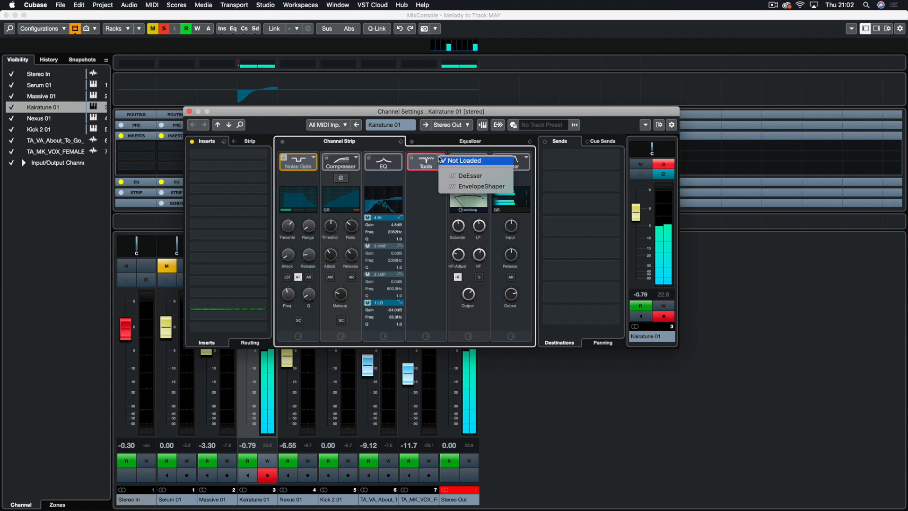
left_click(478, 186)
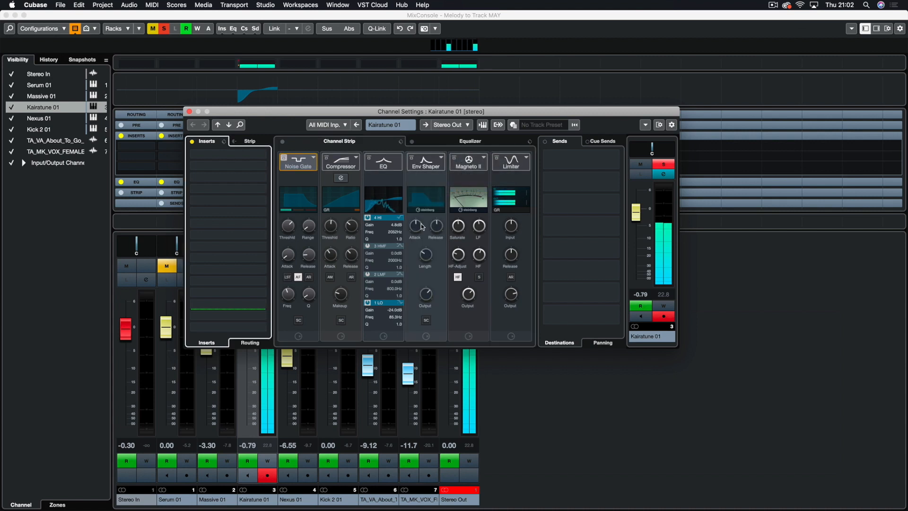
Lower the attack, raise the release and adjust the length of the EnvelopeShaper in the channel strip.
left_click_drag(419, 231, 424, 267)
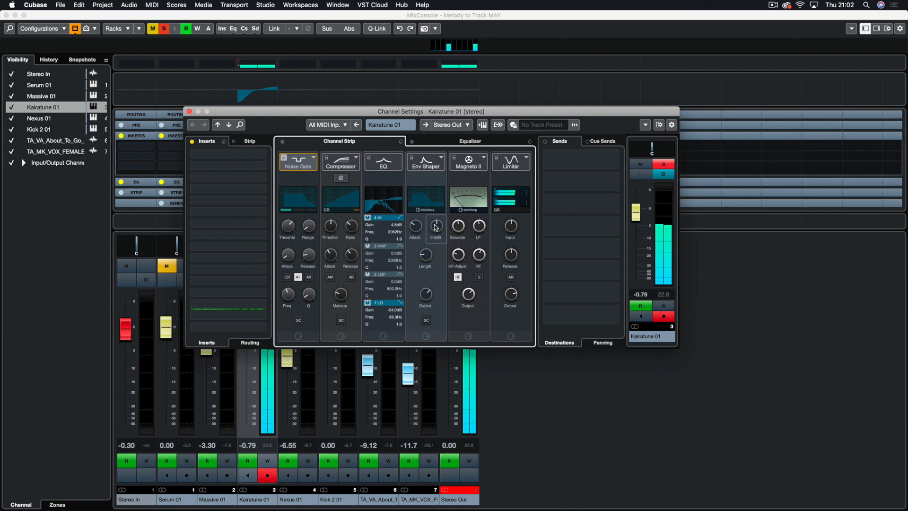
left_click_drag(436, 226, 439, 206)
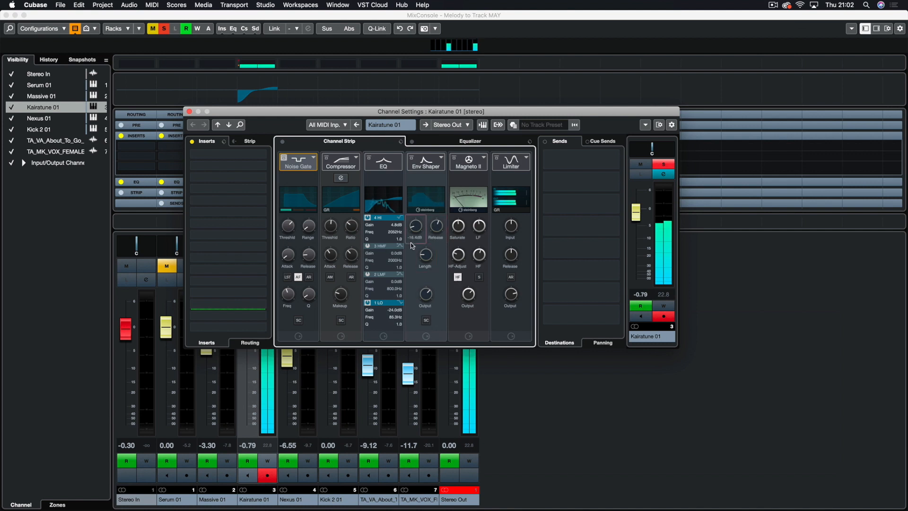
mouse_move(425, 255)
left_mouse_down()
mouse_move(426, 196)
mouse_move(427, 268)
left_mouse_up()
left_click_drag(414, 267, 427, 245)
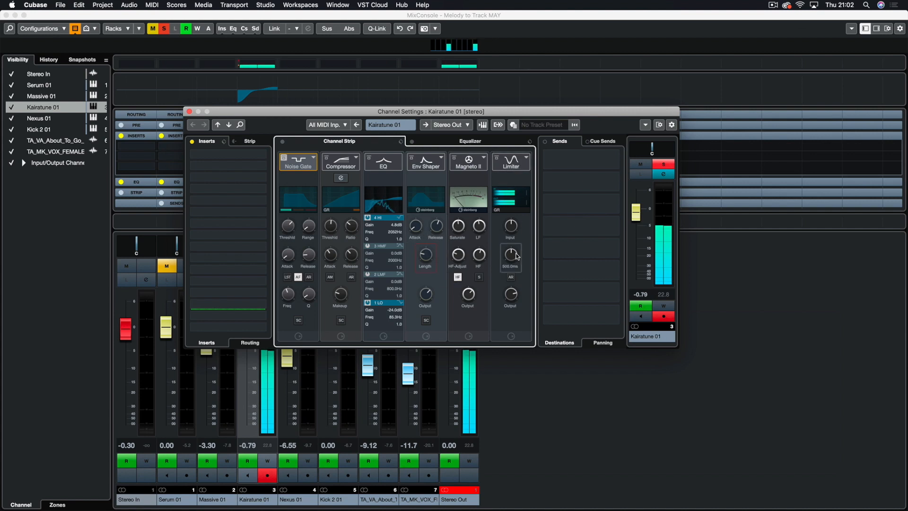
Adjust the Standard Limiter's input, replace the module with the Brickwall Limiter, discarding the changes, and lower its threshold.
left_click_drag(515, 224, 514, 221)
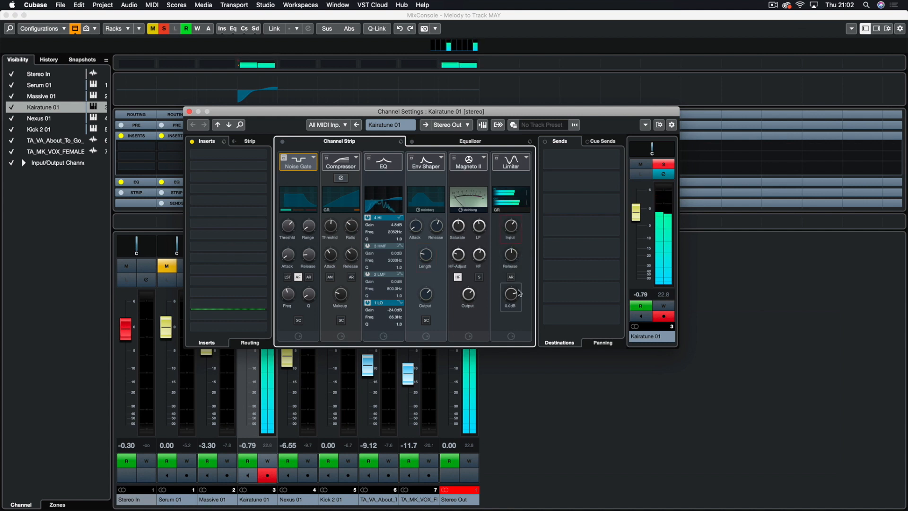
left_click(528, 160)
left_click(550, 155)
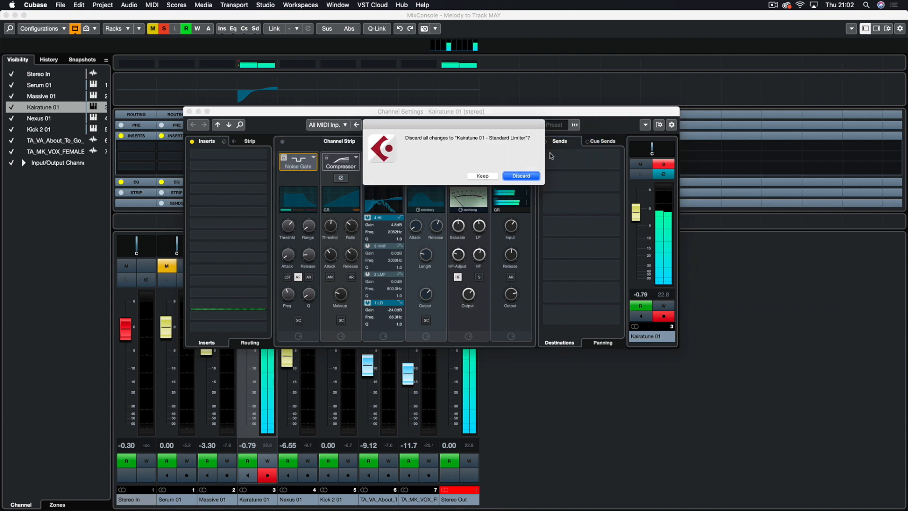
left_click(520, 176)
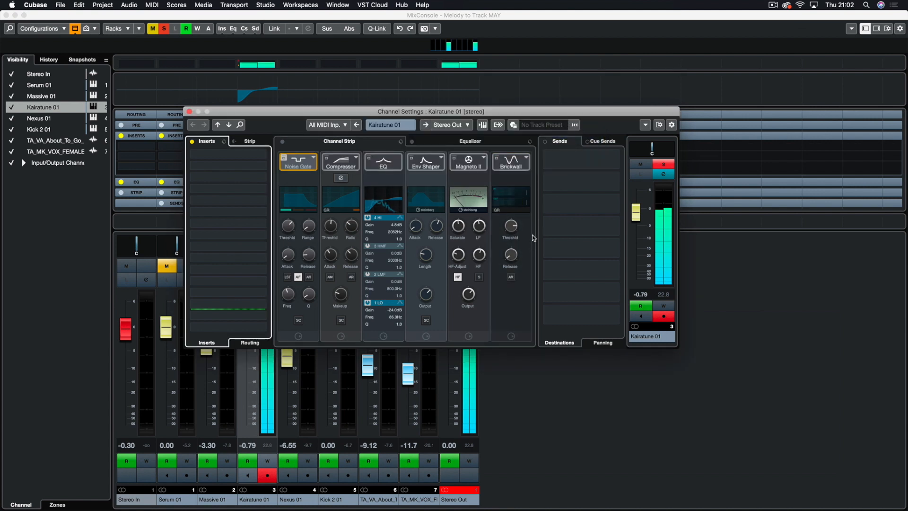
left_click(512, 257)
left_click_drag(512, 228, 512, 310)
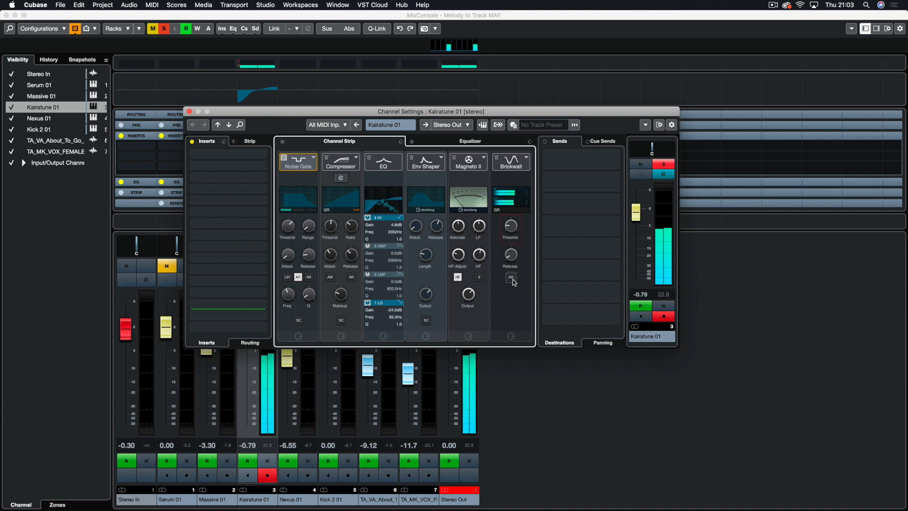
Replace the Brickwall Limiter with the Maximizer, discarding the limiter's changes, and raise its Optimize and Mix controls.
left_click(526, 159)
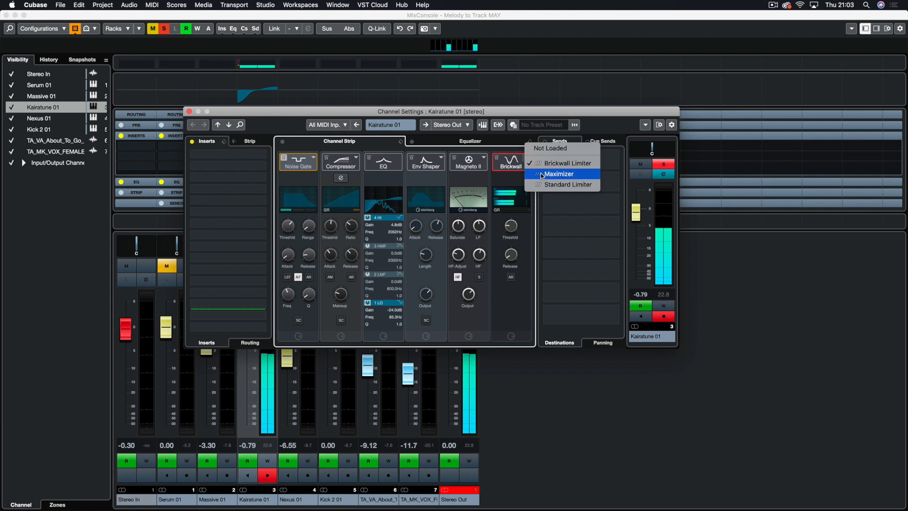
left_click(541, 175)
left_click(522, 176)
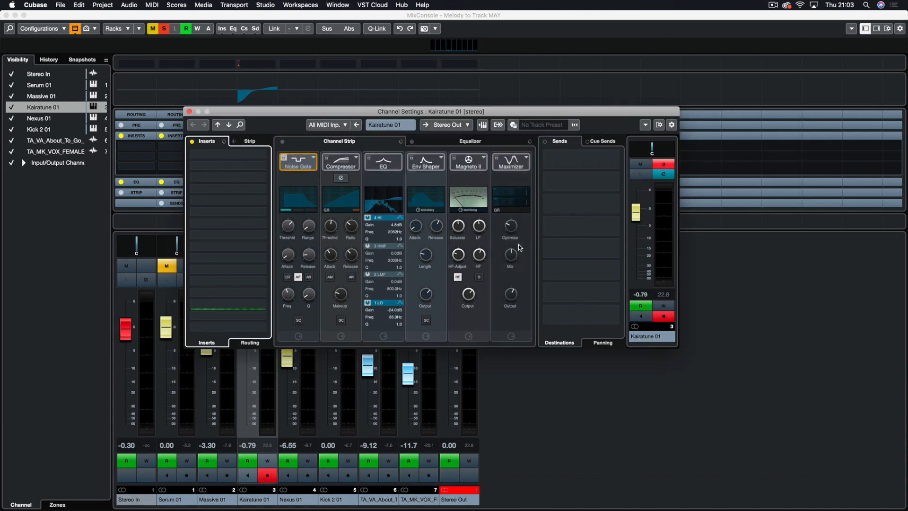
left_click_drag(513, 220, 511, 195)
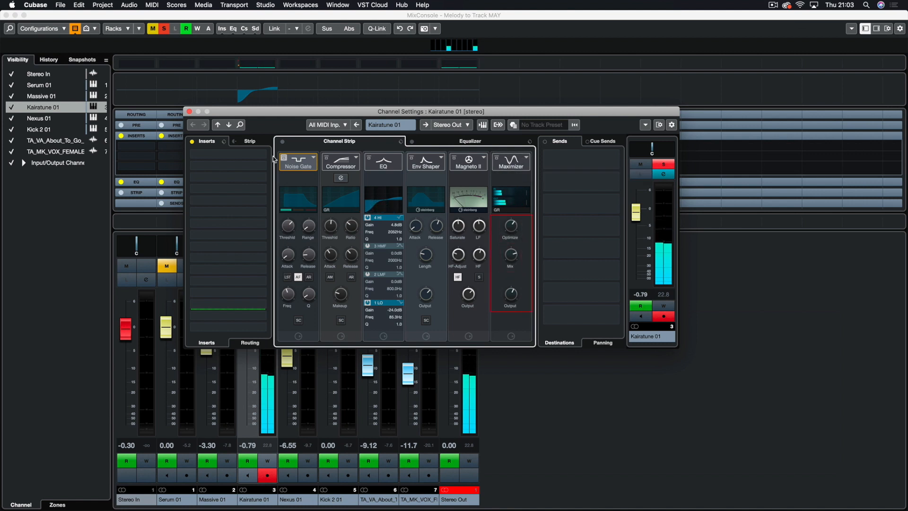
left_click(313, 158)
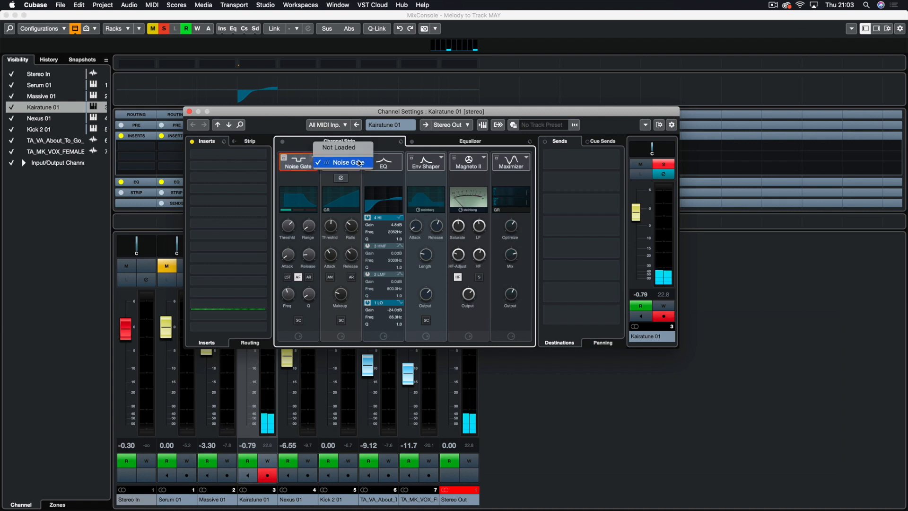
left_click(359, 163)
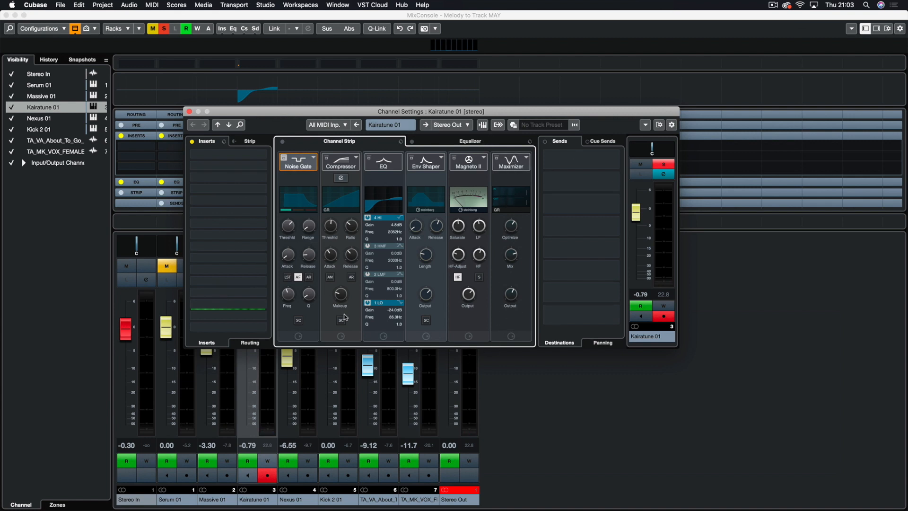
Replace the Standard Compressor with the VintageCompressor, discarding the old module's changes, and return to the strip overview.
left_click(356, 157)
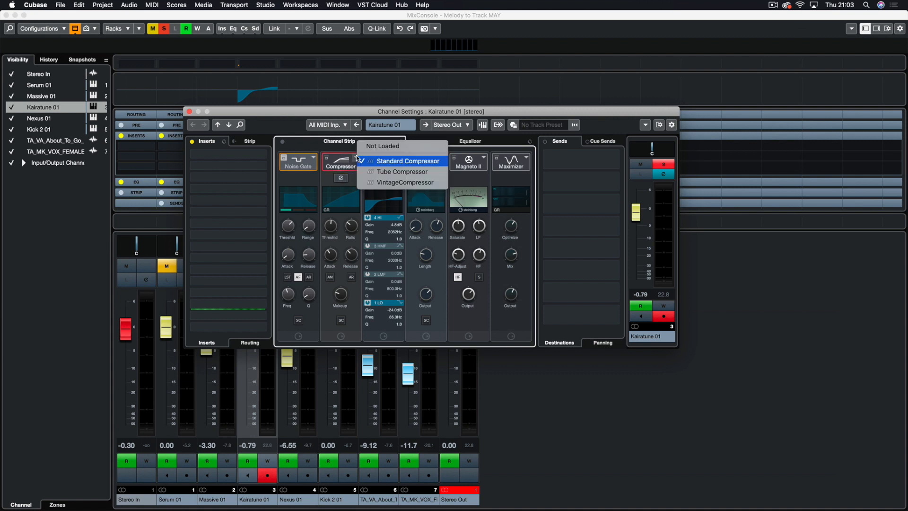
left_click(409, 183)
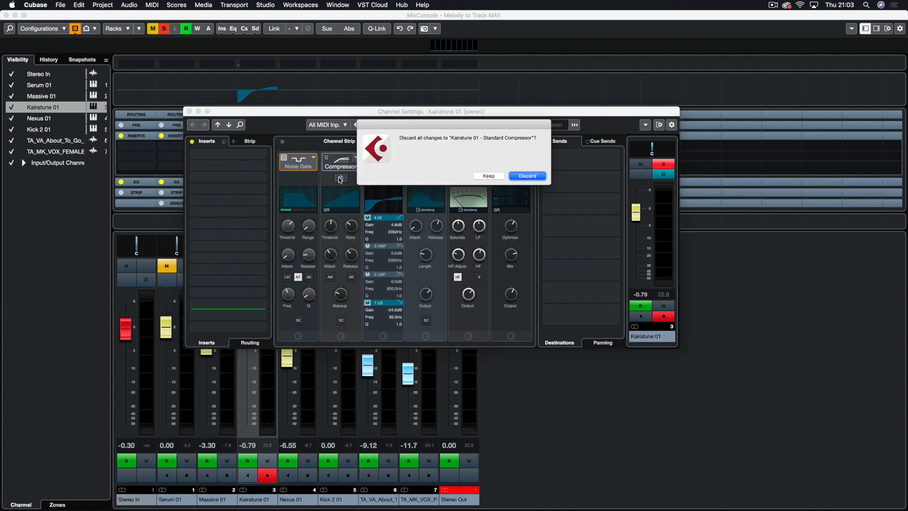
left_click(529, 177)
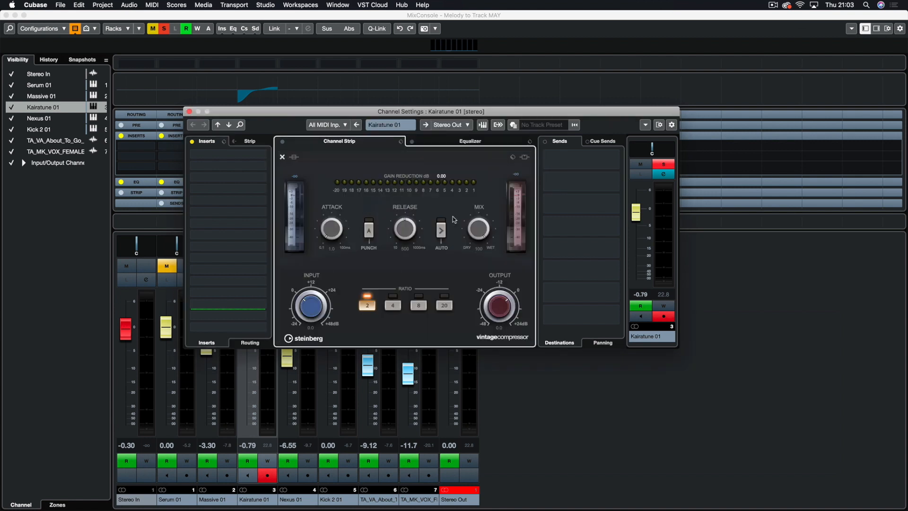
left_click(282, 157)
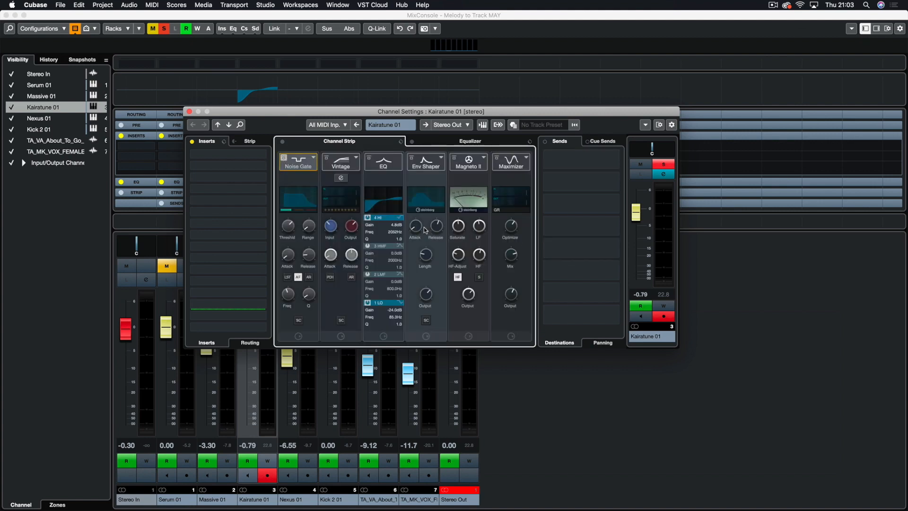
Close the Kairatune 01 channel settings window, reopen it from the mixer channel and place it over the middle of the console.
left_click_drag(355, 111, 509, 166)
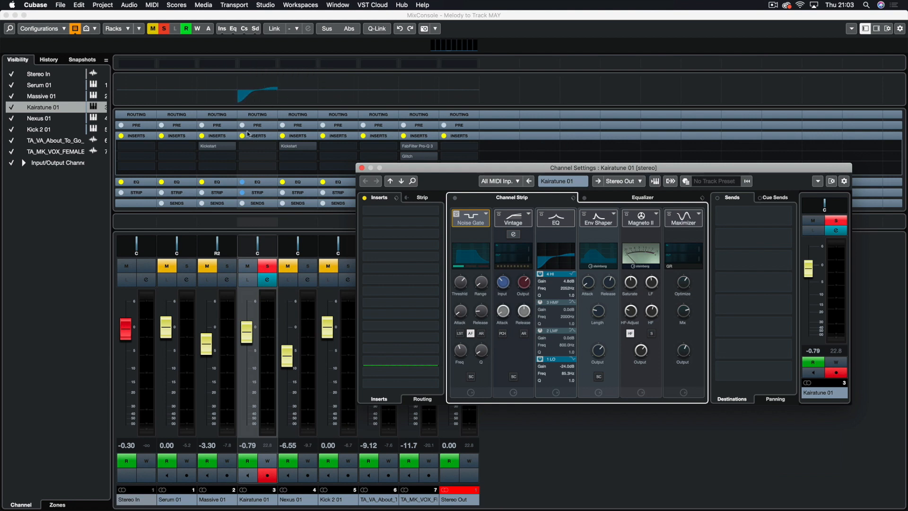
key("super+w")
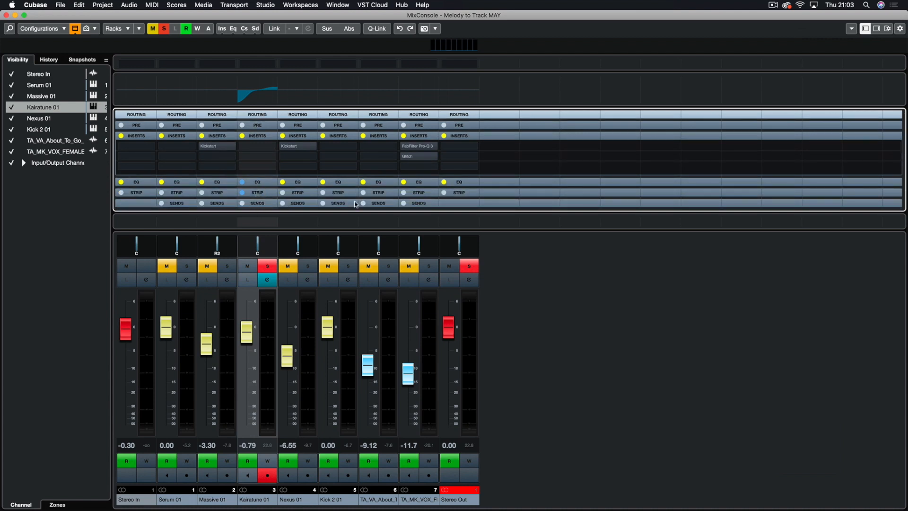
left_click(268, 282)
left_click(267, 282)
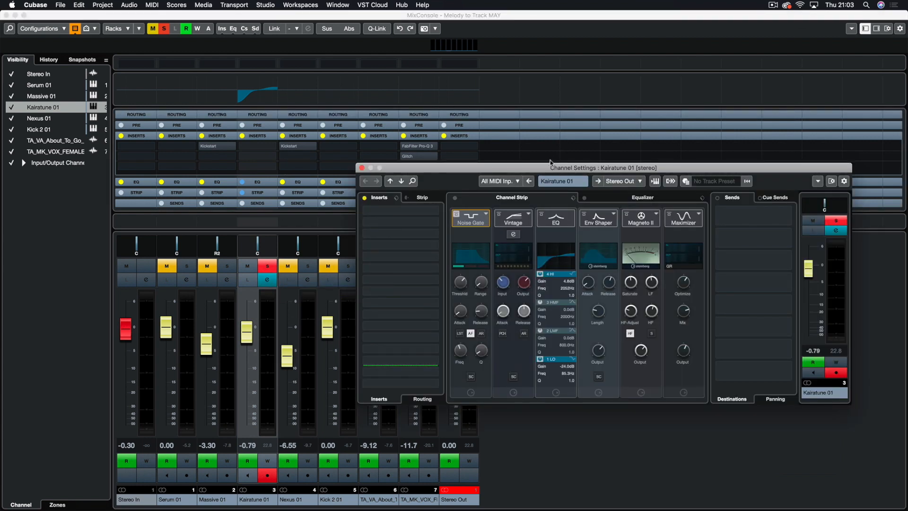
left_click_drag(551, 169, 386, 124)
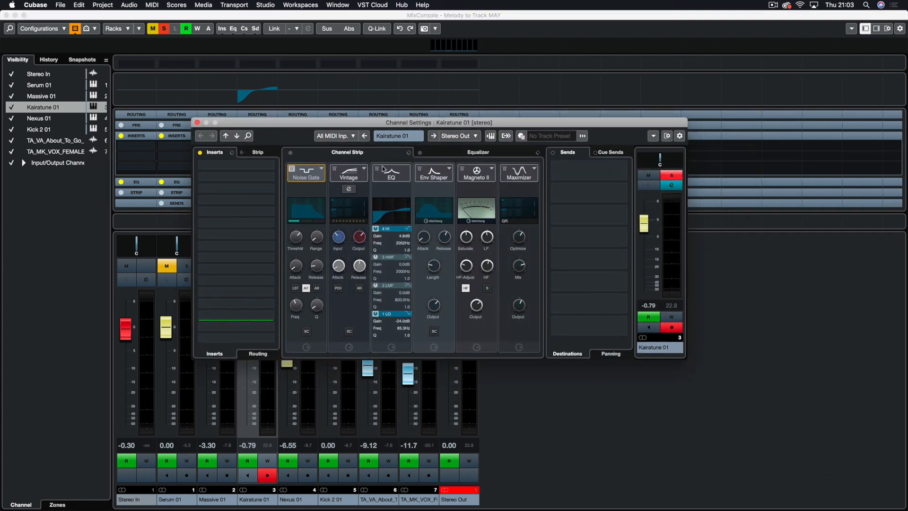